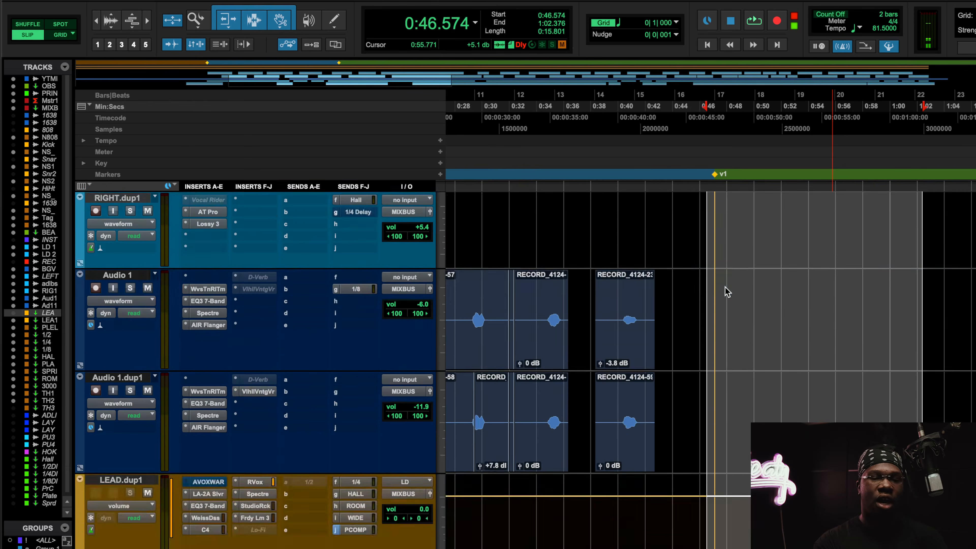
Step: Start loop playback of the selected section and look over the backing vocal, ad-lib and LEAD.dup1 tracks
scroll(726, 291, "up", 5)
scroll(726, 291, "down", 2)
scroll(726, 291, "down", 3)
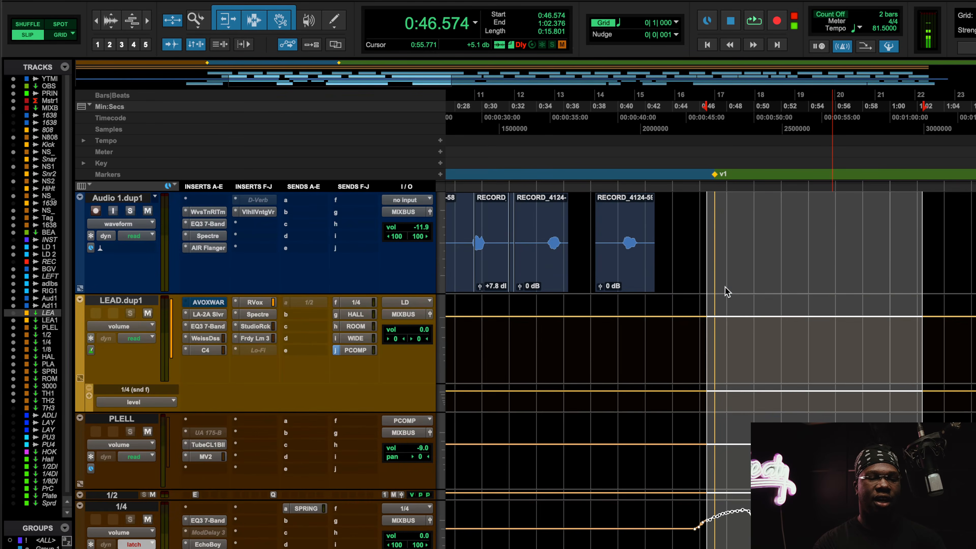
scroll(707, 299, "up", 3)
left_click(753, 22)
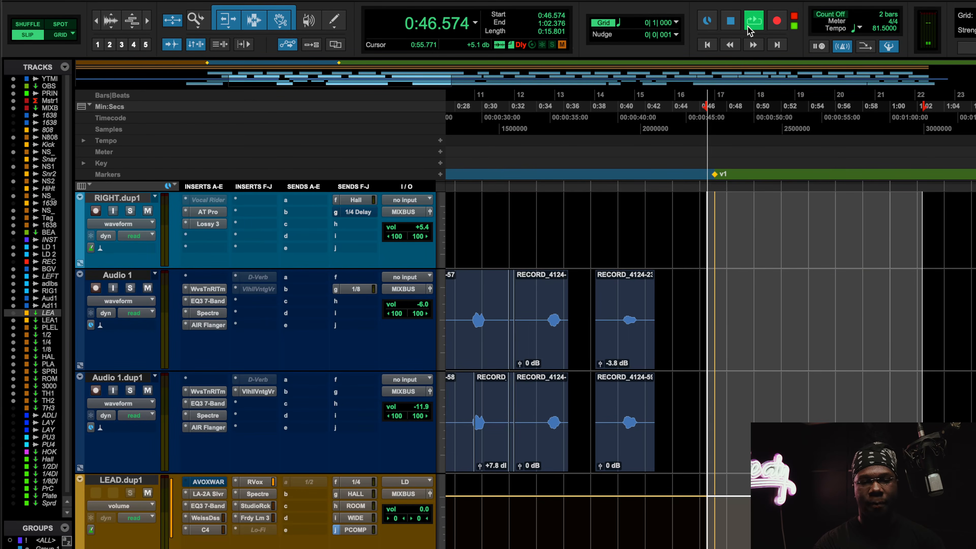
scroll(731, 385, "down", 3)
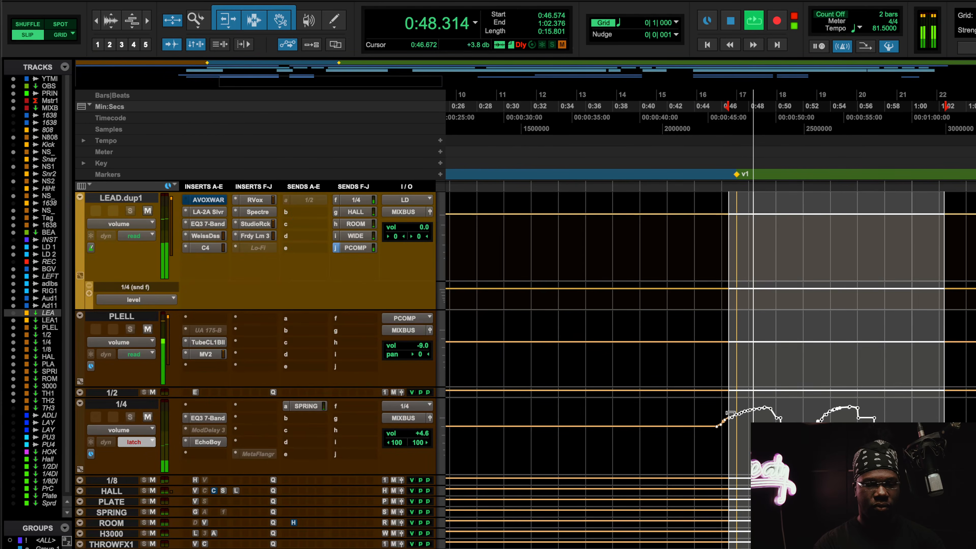
scroll(727, 243, "up", 2)
scroll(727, 244, "up", 4)
scroll(727, 243, "up", 4)
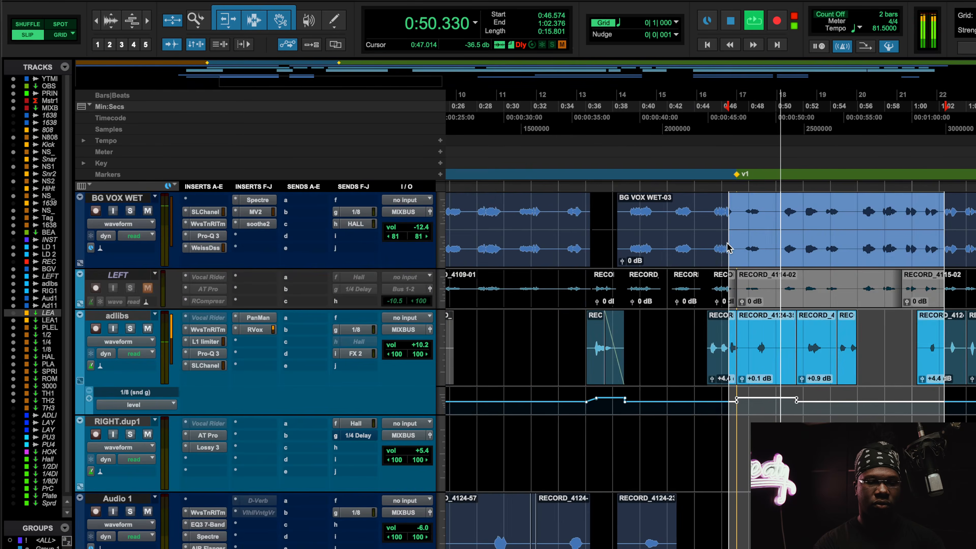
Step: Extend the end of the timeline selection to about 1:10.5, listen to the longer loop, and stop playback
key("r")
key("r")
key("r")
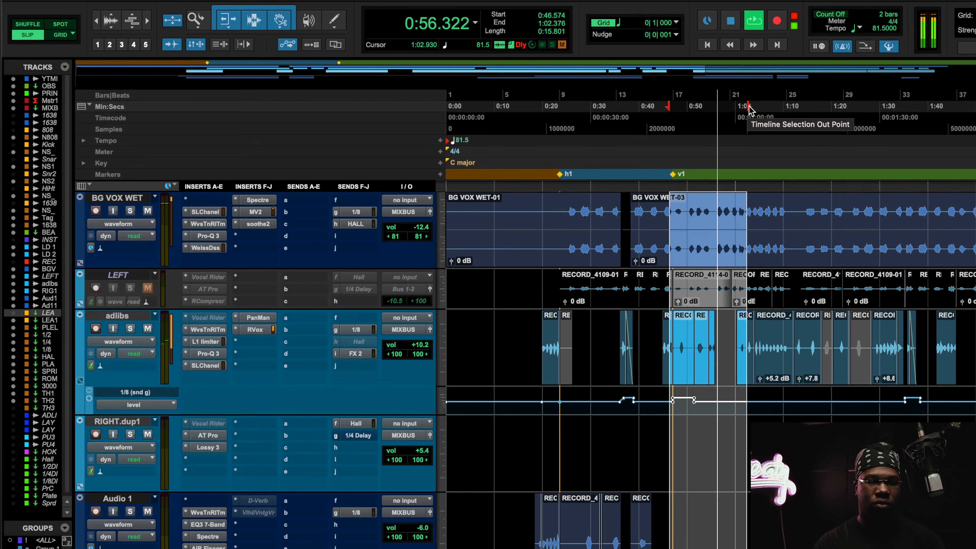
left_click_drag(749, 110, 788, 114)
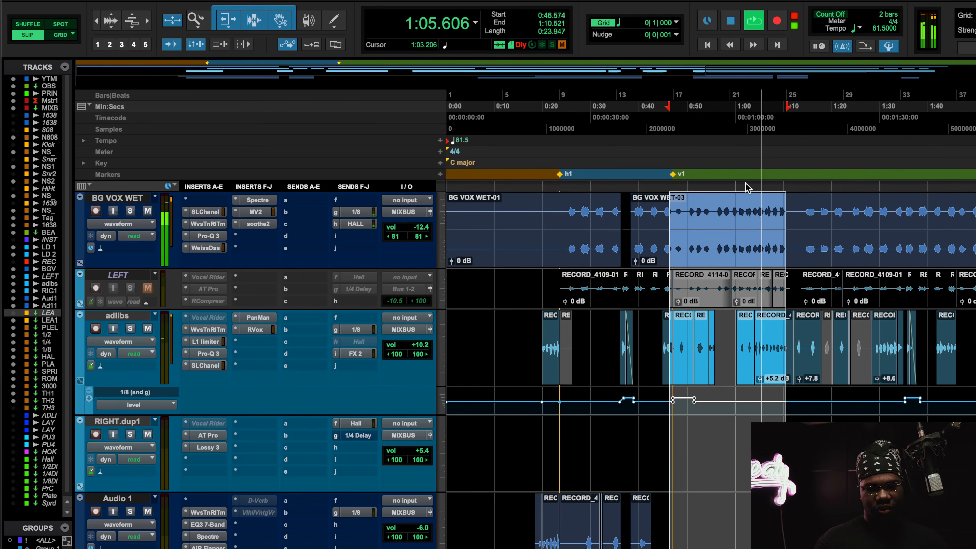
key("space")
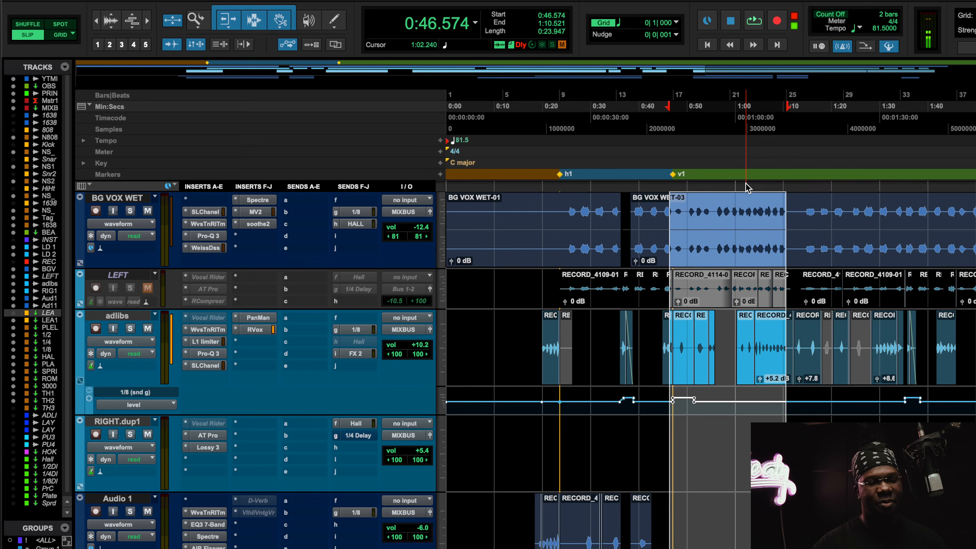
Step: On the LEAD.dup1 track, view the LA-2A Silver compressor and open the AVOX WARM insert
scroll(447, 380, "down", 10)
scroll(449, 383, "up", 3)
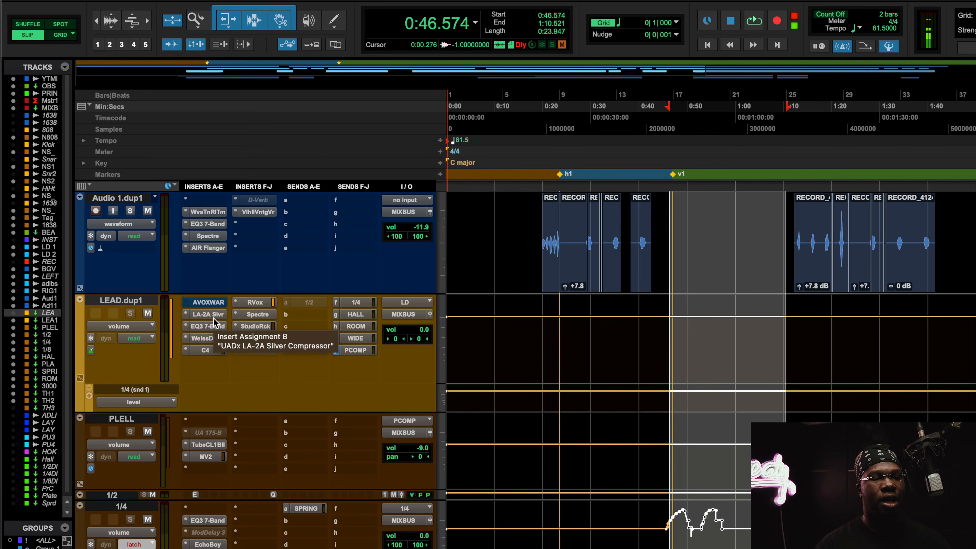
left_click(214, 317)
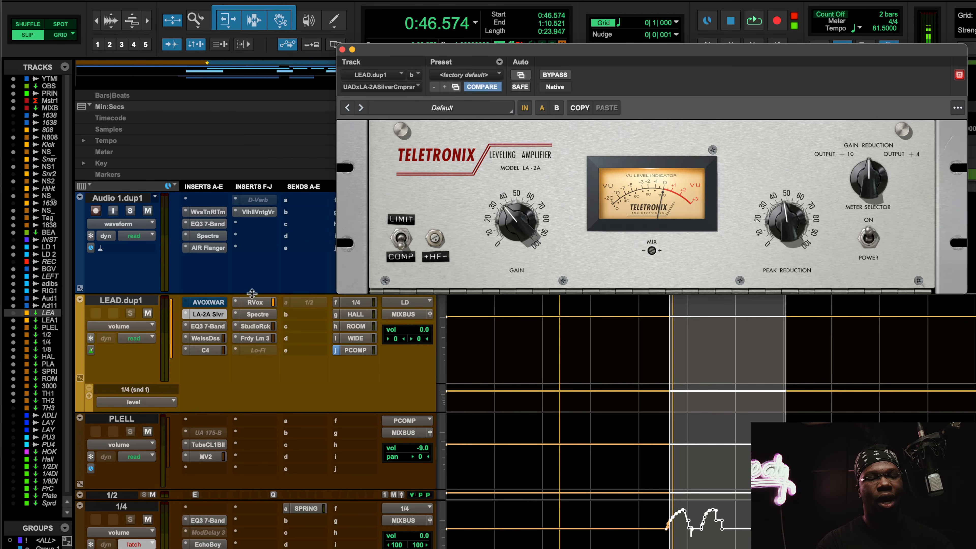
left_click(205, 304)
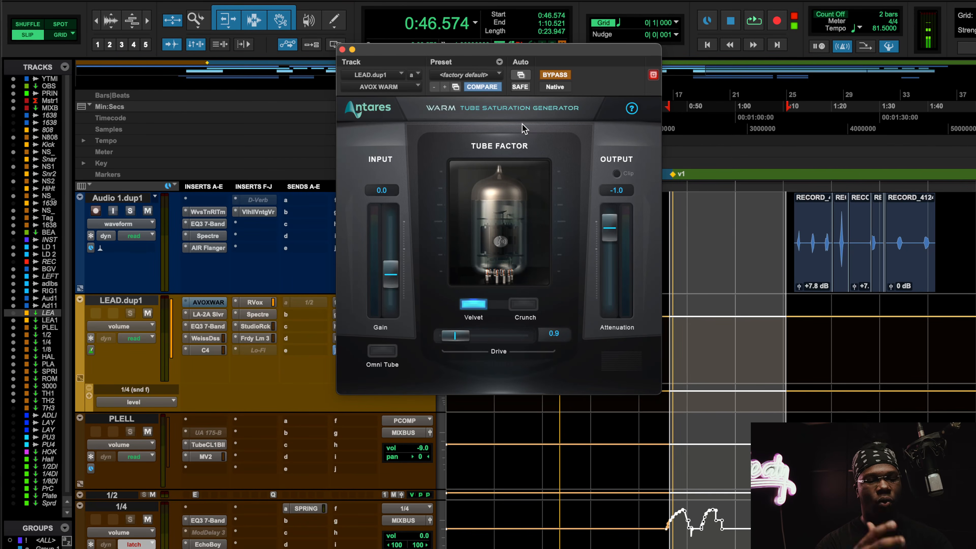
Step: Play the selection and take the AVOX WARM plug-in out of bypass
key("space")
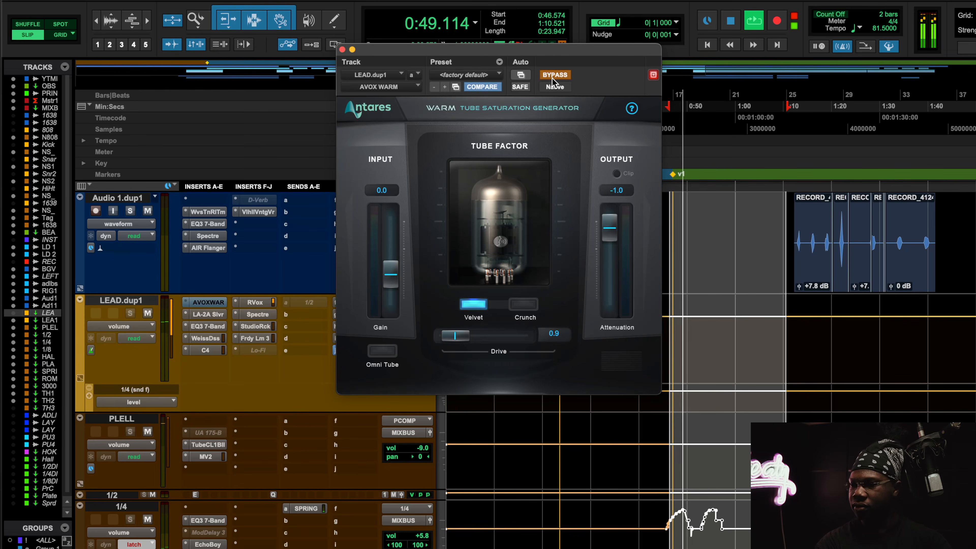
left_click_drag(534, 119, 495, 196)
left_click(524, 152)
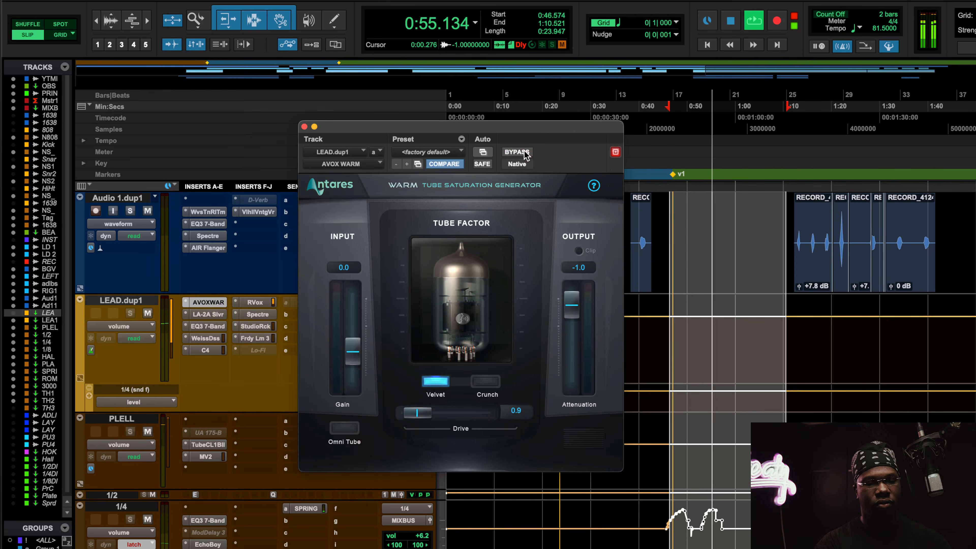
Step: Raise AVOX WARM's output attenuation to -0.4 and compare the lead vocal with the plug-in bypassed and active
left_click_drag(576, 305, 577, 301)
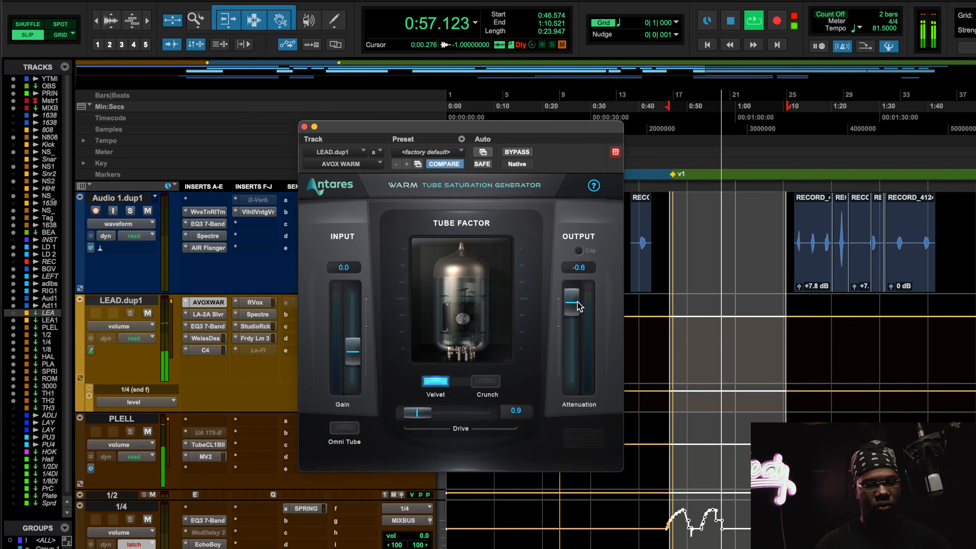
left_click(524, 153)
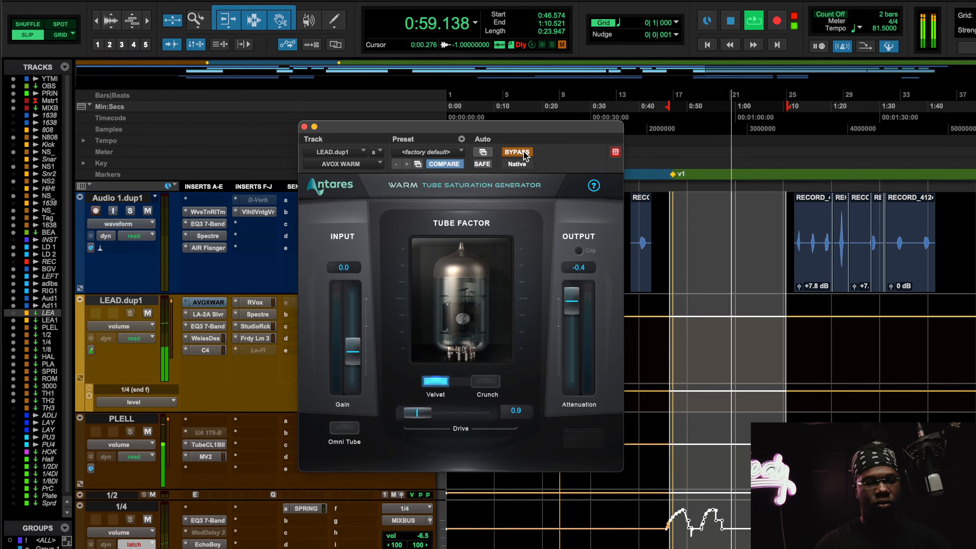
left_click(524, 153)
Step: Set AVOX WARM's Drive to 3.0, restart playback, and compare the saturation against bypass
left_click_drag(416, 413, 429, 416)
key("space")
key("space")
left_click(527, 153)
left_click(527, 154)
left_click(526, 154)
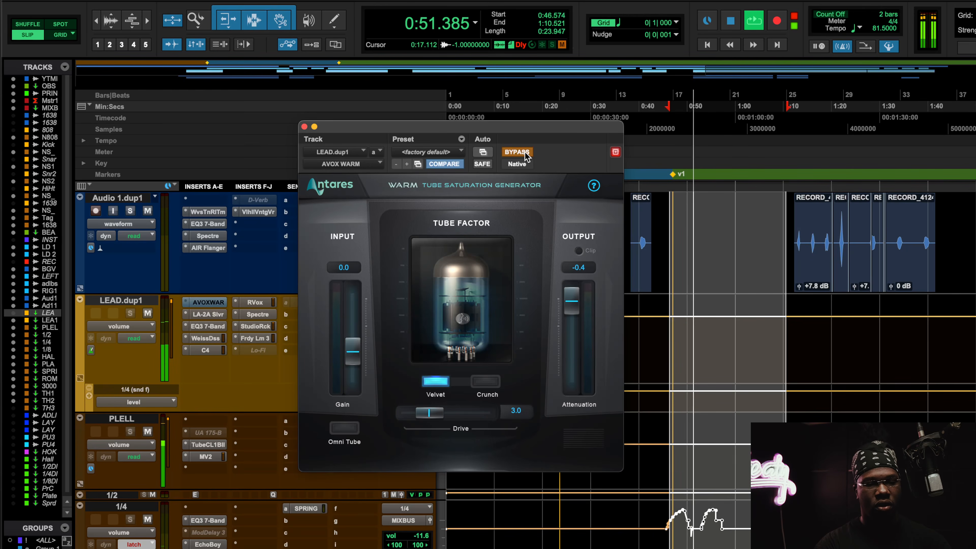
left_click(526, 154)
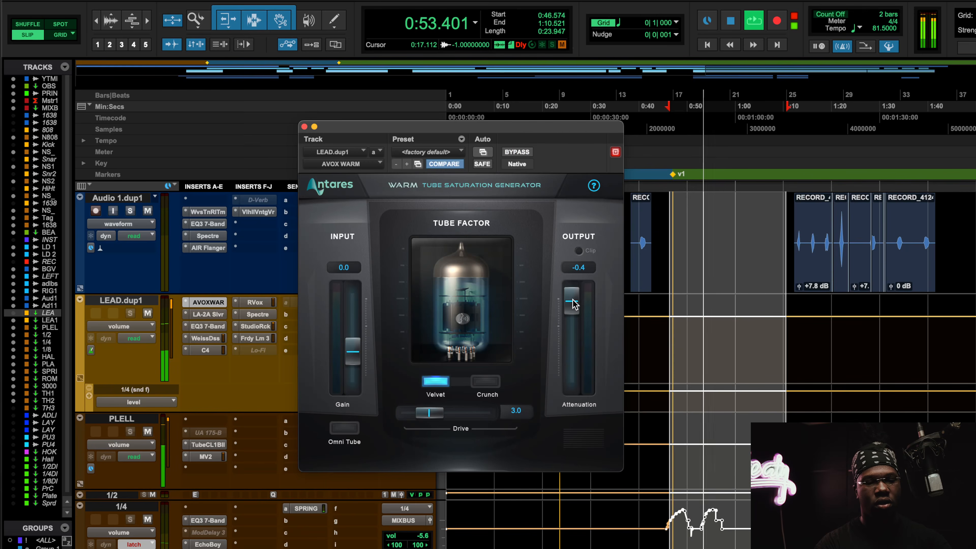
Step: Set AVOX WARM's output attenuation to -0.6, recheck it against bypass, and stop playback
left_click_drag(573, 304, 573, 307)
left_click(526, 153)
left_click(527, 153)
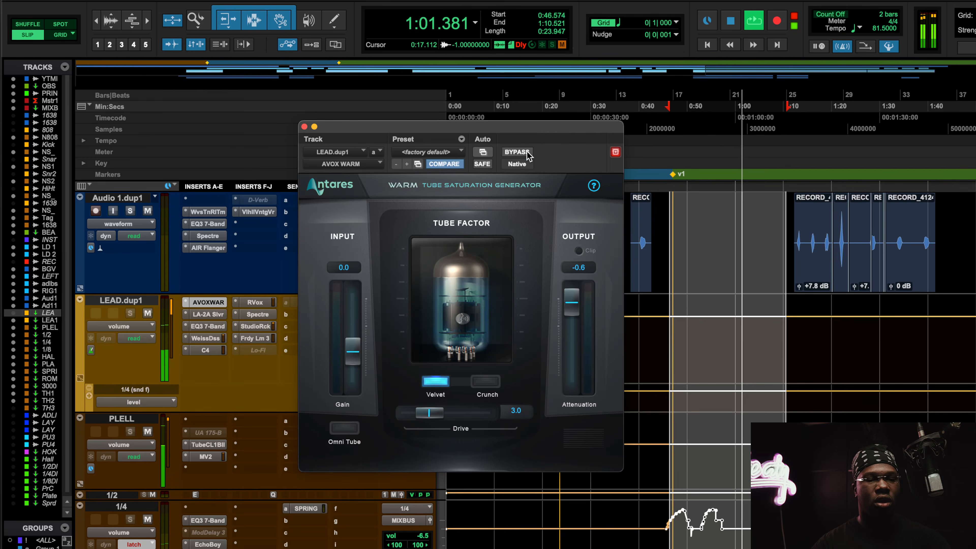
key("space")
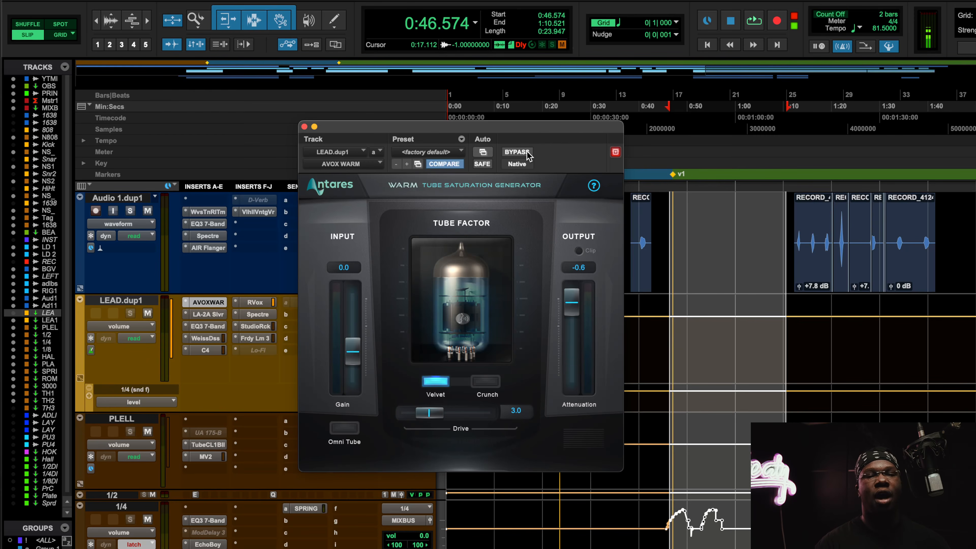
Step: Replace AVOX WARM in LEAD.dup1's insert A with Little Radiator (stereo), searching the plug-ins for "little"
left_click(185, 302)
left_click(226, 254)
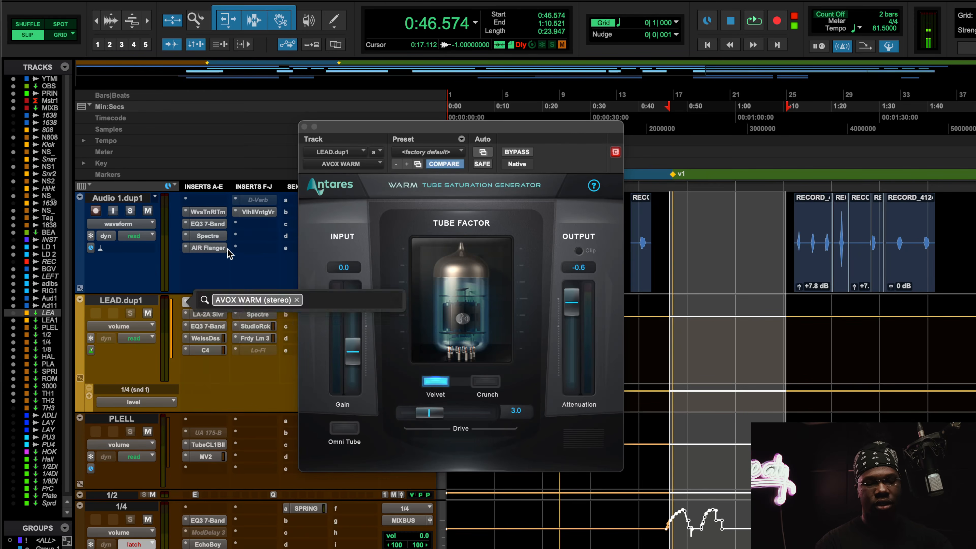
type("little")
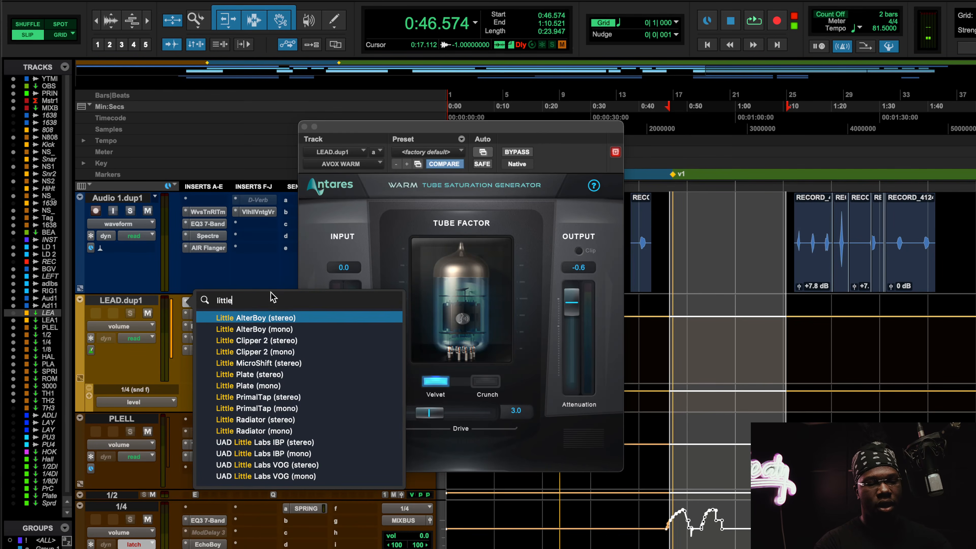
left_click(275, 416)
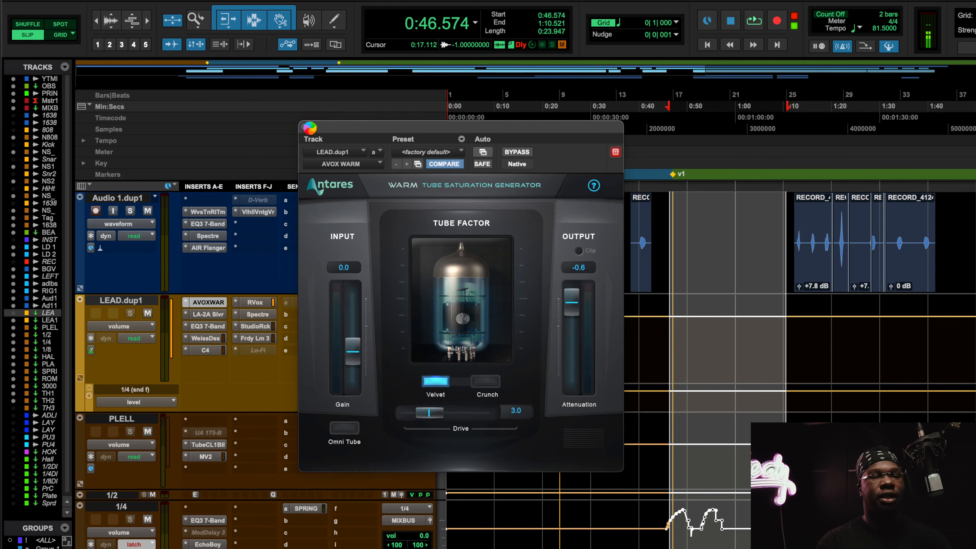
Step: Load the Getting Warmer preset in Little Radiator and switch its Noise off
left_click(387, 202)
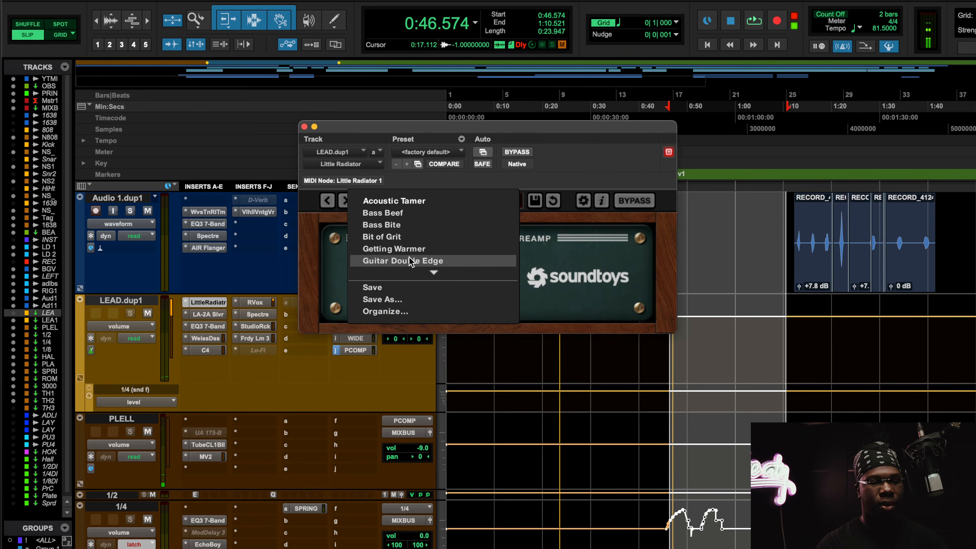
left_click(407, 250)
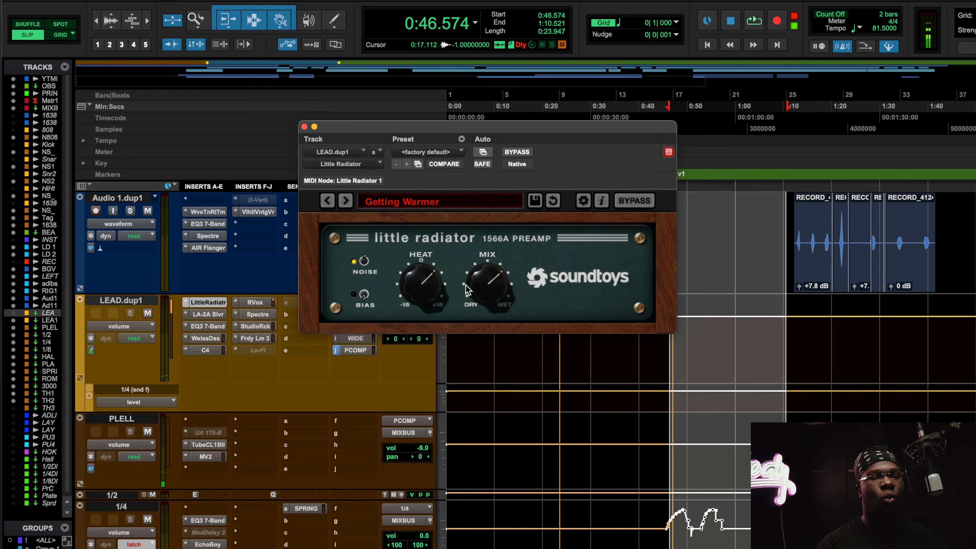
left_click(375, 261)
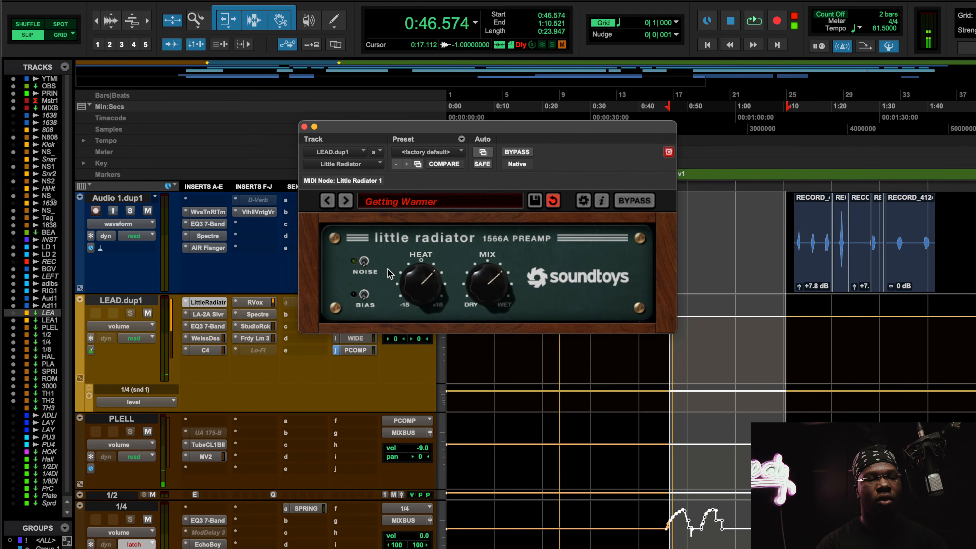
Step: Compare Little Radiator with and without bypass during playback, and make the plug-in inactive on LEAD.dup1
key("space")
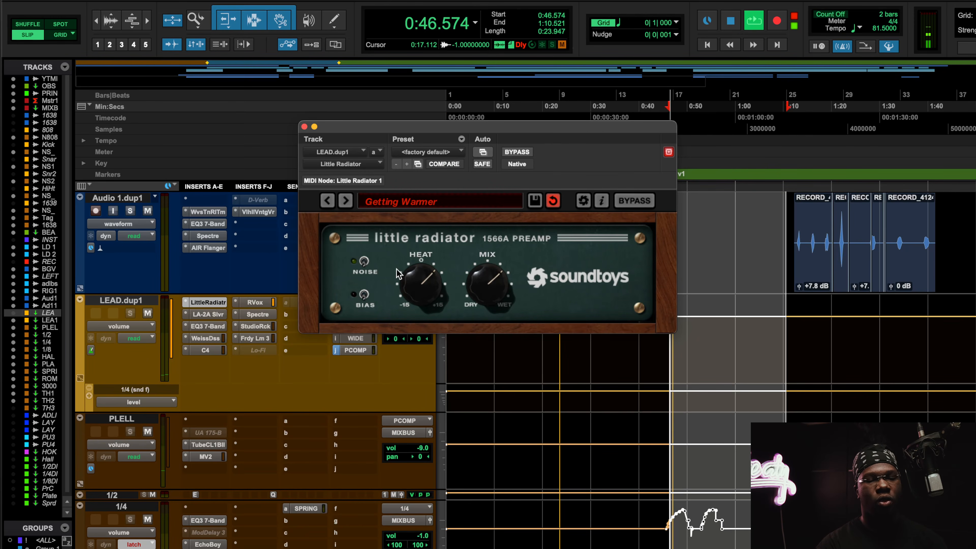
left_click(515, 153)
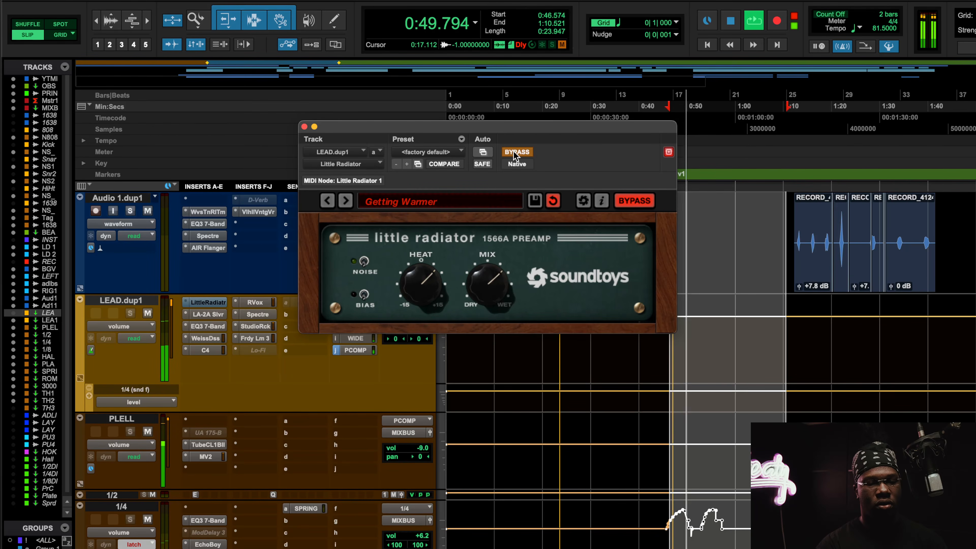
left_click(516, 153)
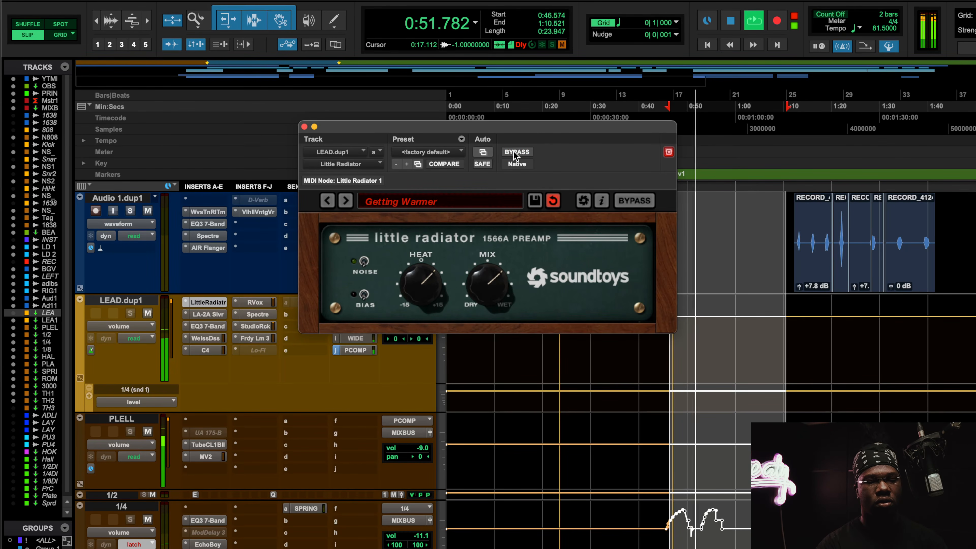
left_click(516, 152)
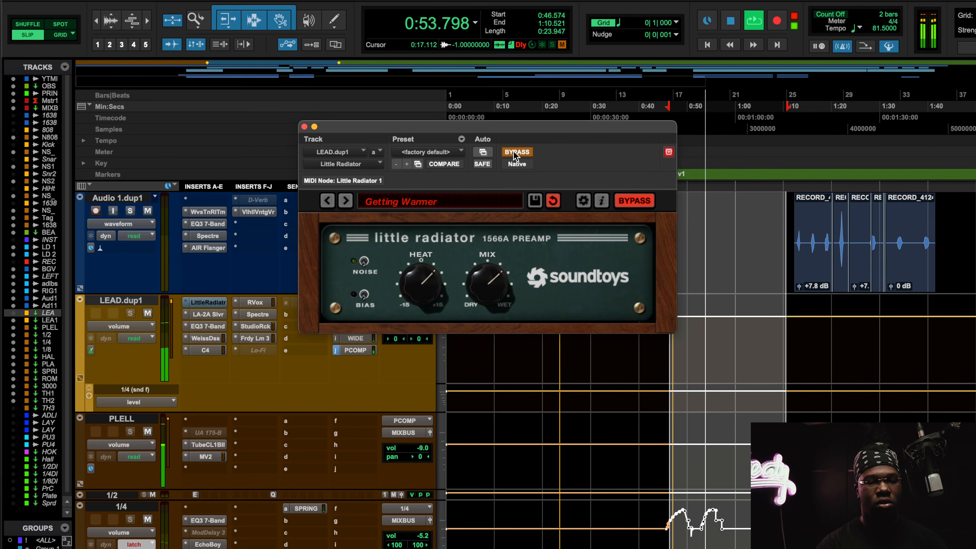
left_click(516, 152)
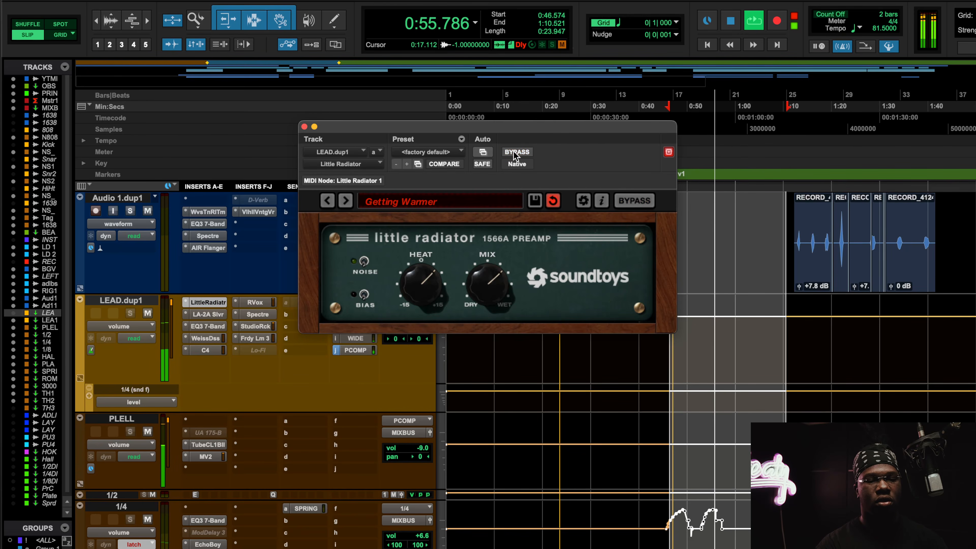
key("space")
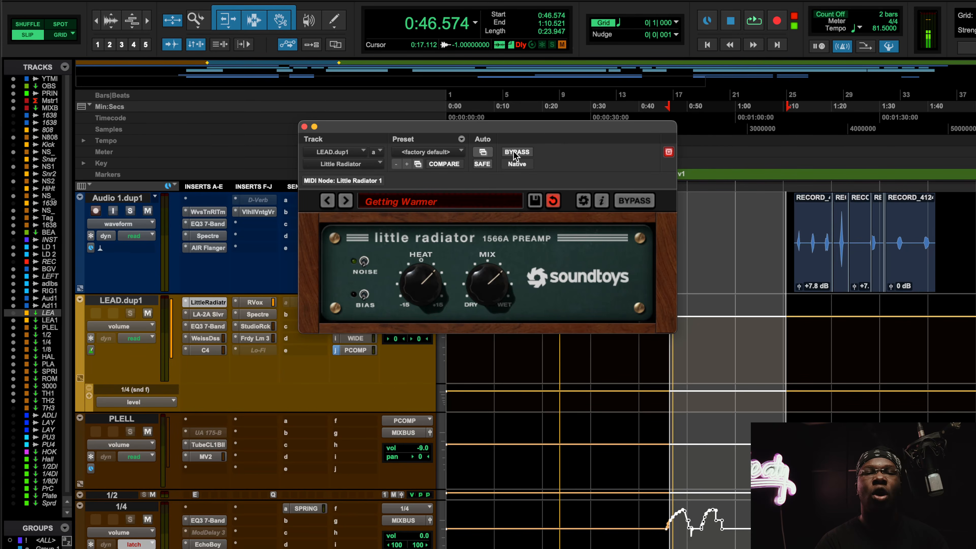
left_click(210, 304, "ctrl+super")
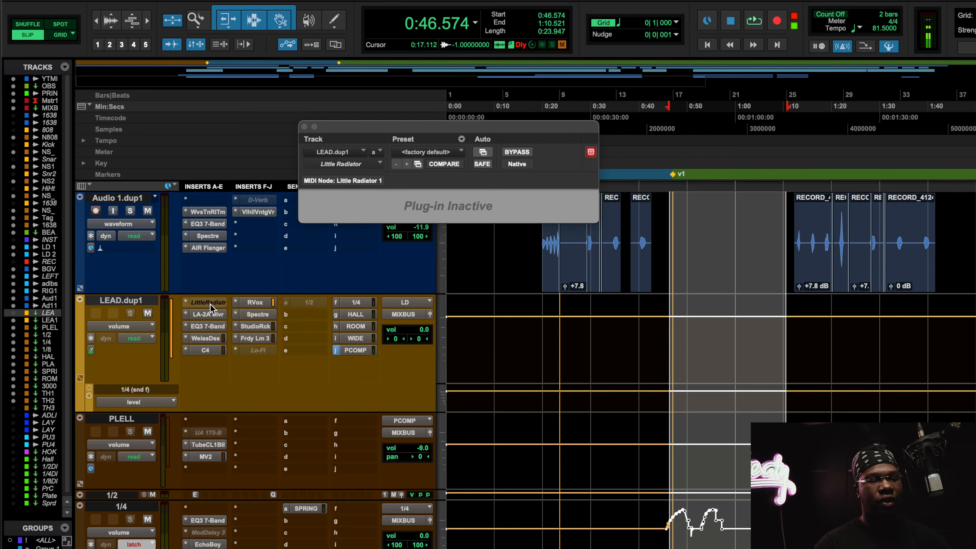
Step: Examine the EQ3 7-Band and Spectre settings on LEAD.dup1, switching between the two plug-ins
left_click(211, 328)
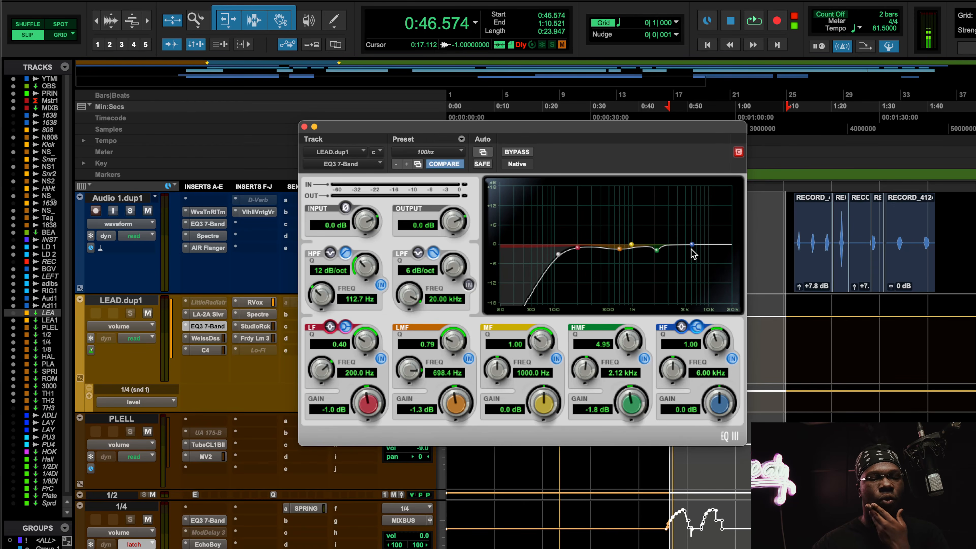
left_click(255, 314)
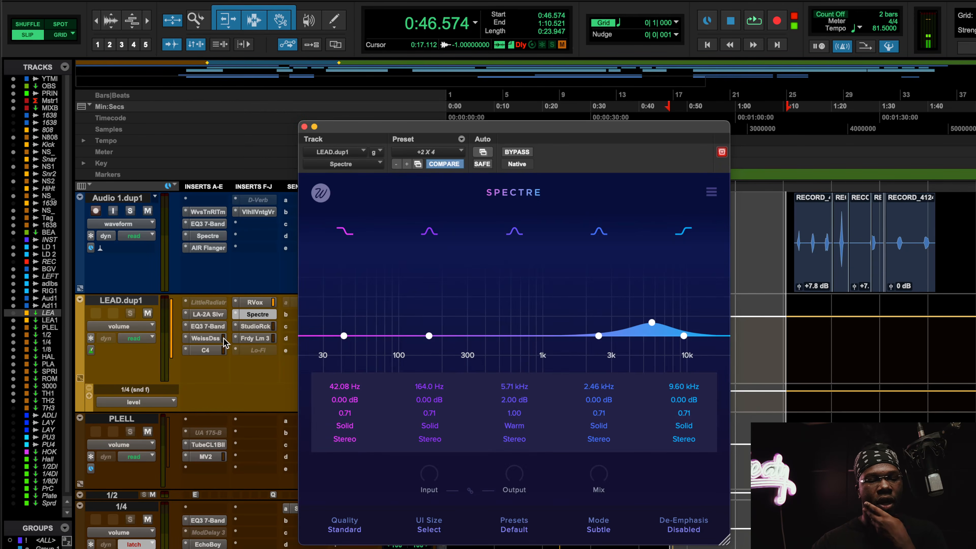
left_click(207, 326)
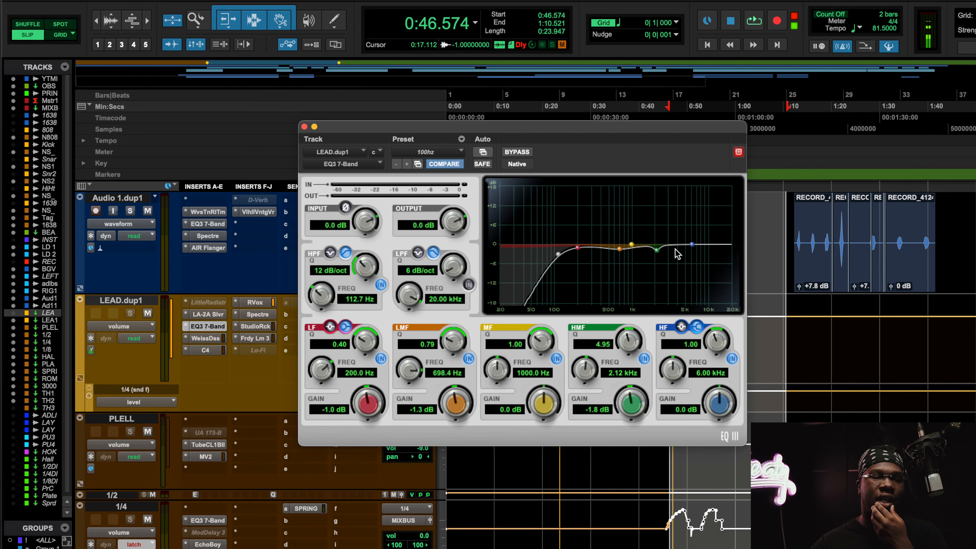
left_click(257, 314)
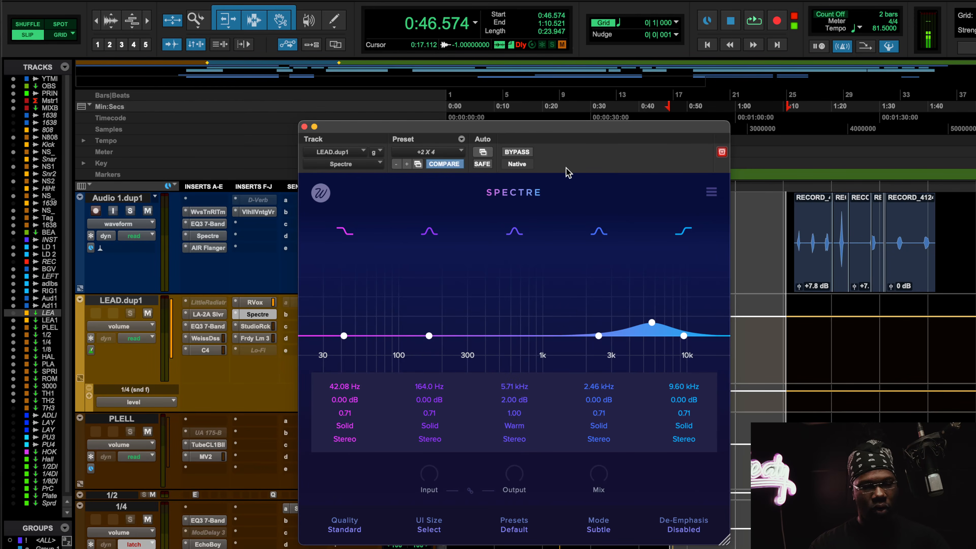
Step: Compare Spectre on LEAD.dup1 with and without bypass during playback, and close its plug-in window
key("space")
left_click(515, 152)
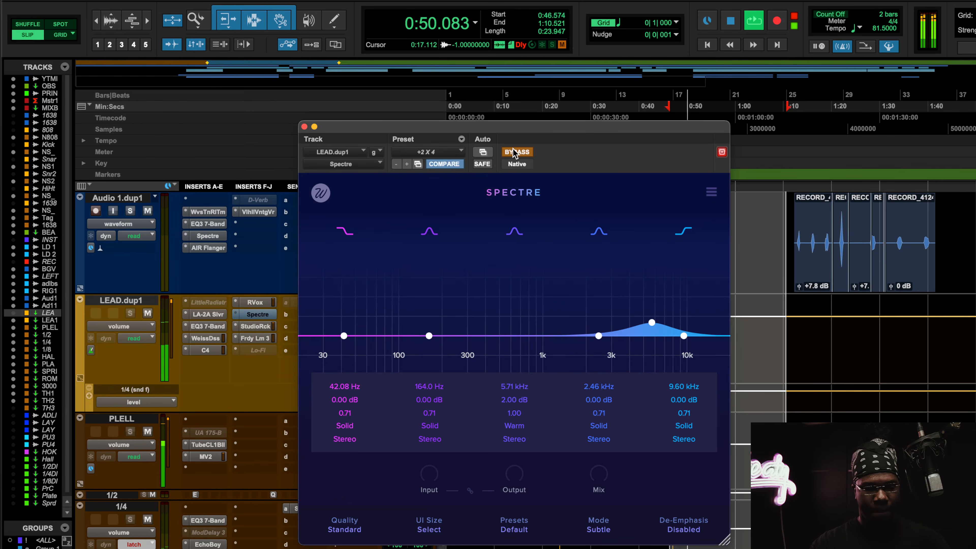
left_click(515, 152)
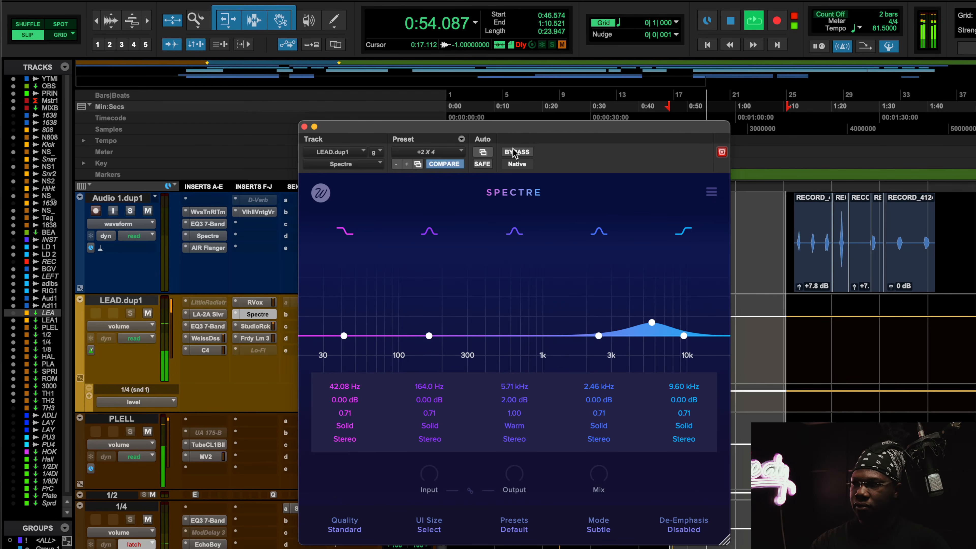
left_click(514, 152)
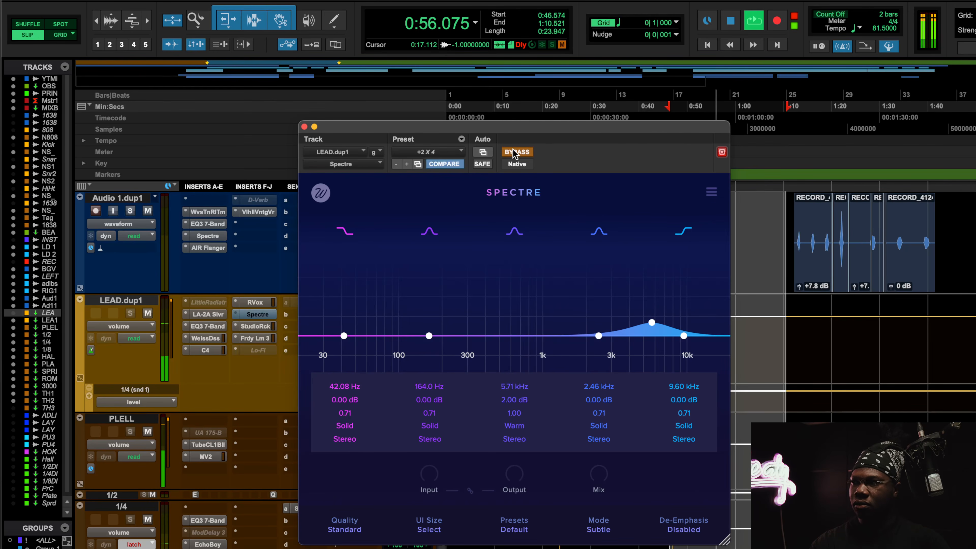
left_click(514, 153)
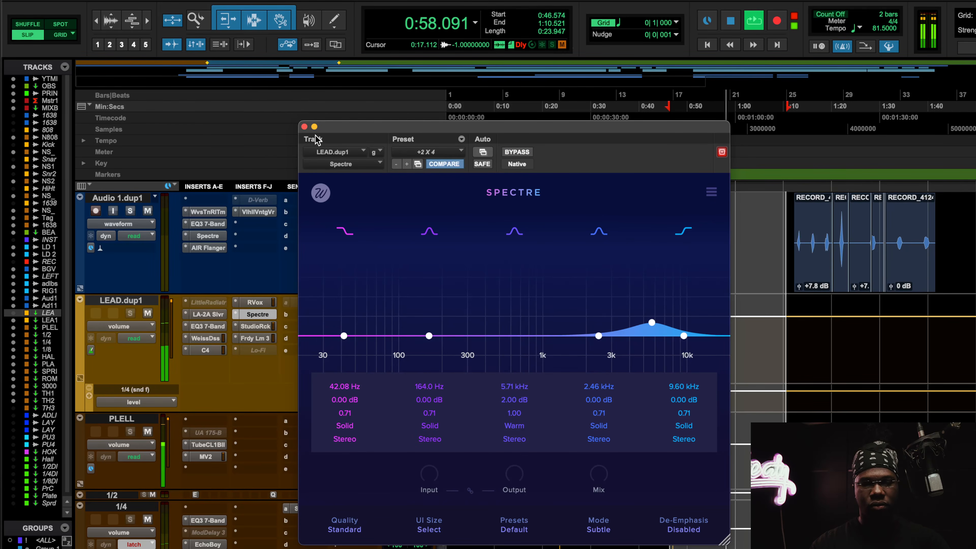
key("space")
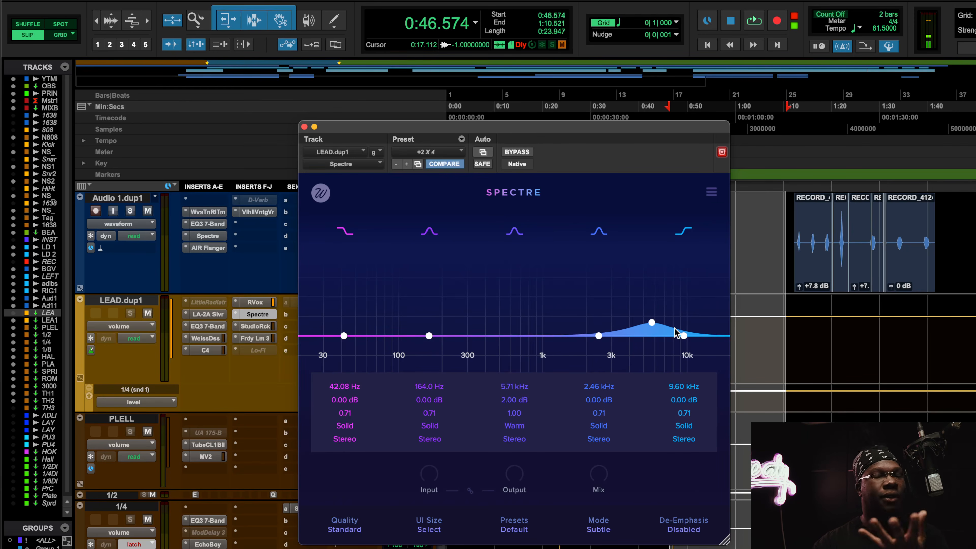
left_click(304, 126)
Step: Examine the volume automation dips on LD 1 and LD 2 around the v1 marker
scroll(640, 239, "up", 10)
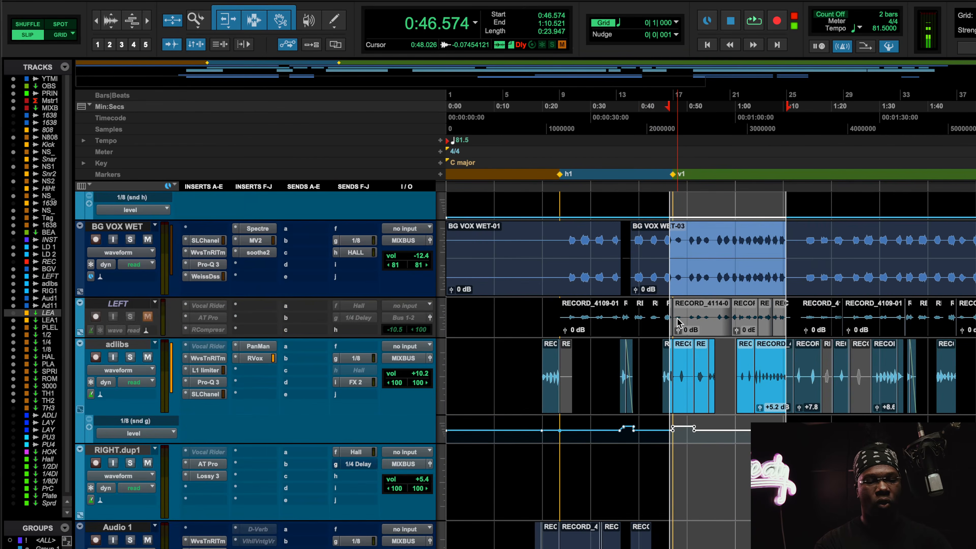
scroll(678, 323, "up", 3)
scroll(331, 385, "up", 5)
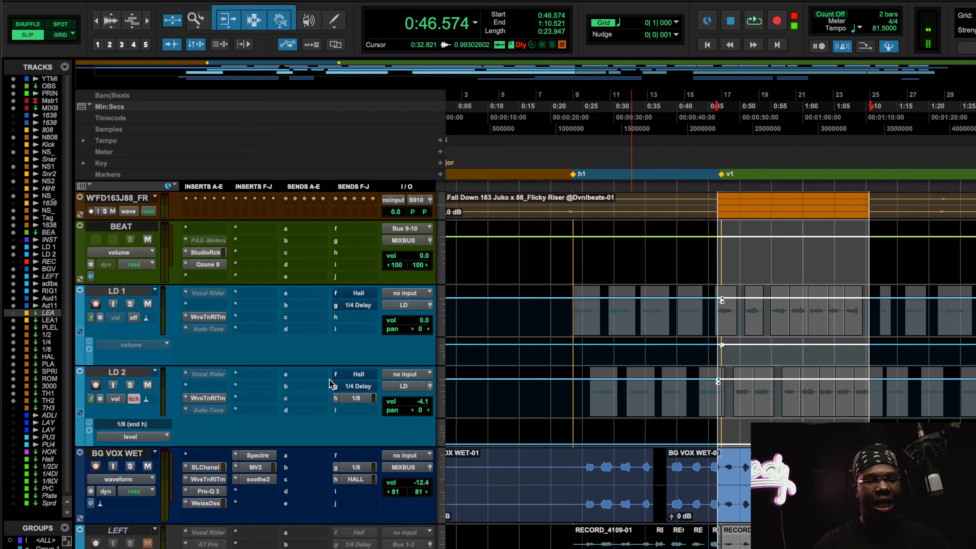
scroll(711, 300, "up", 8)
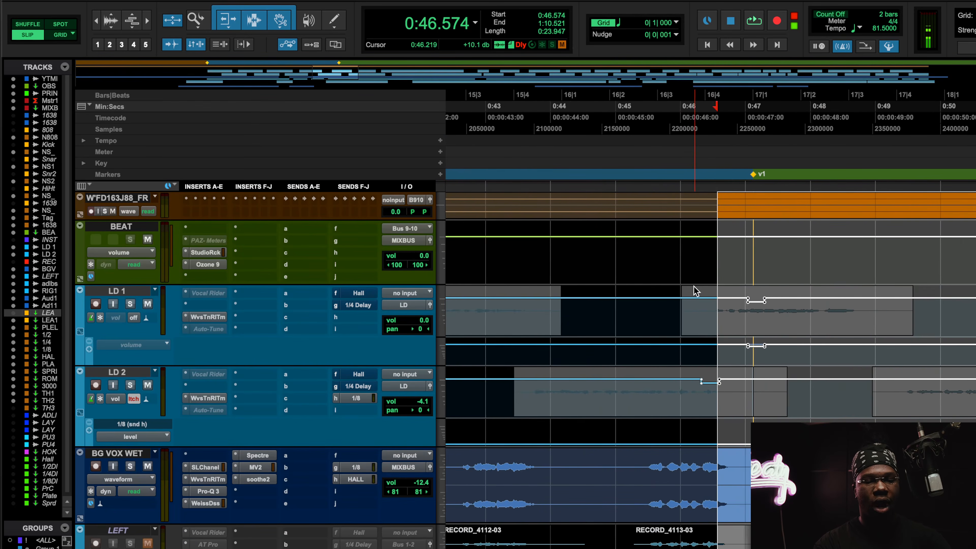
left_click(690, 288)
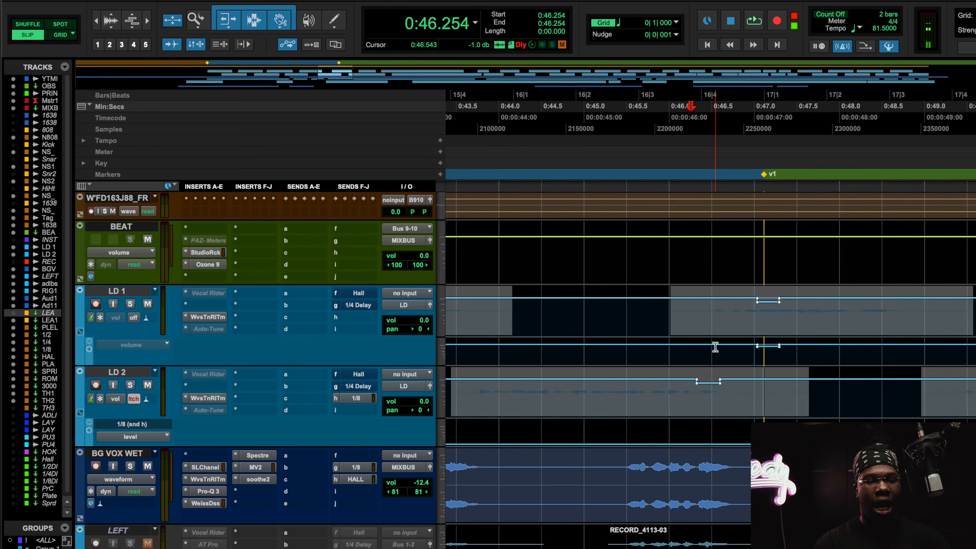
scroll(734, 385, "up", 3)
scroll(751, 392, "up", 1)
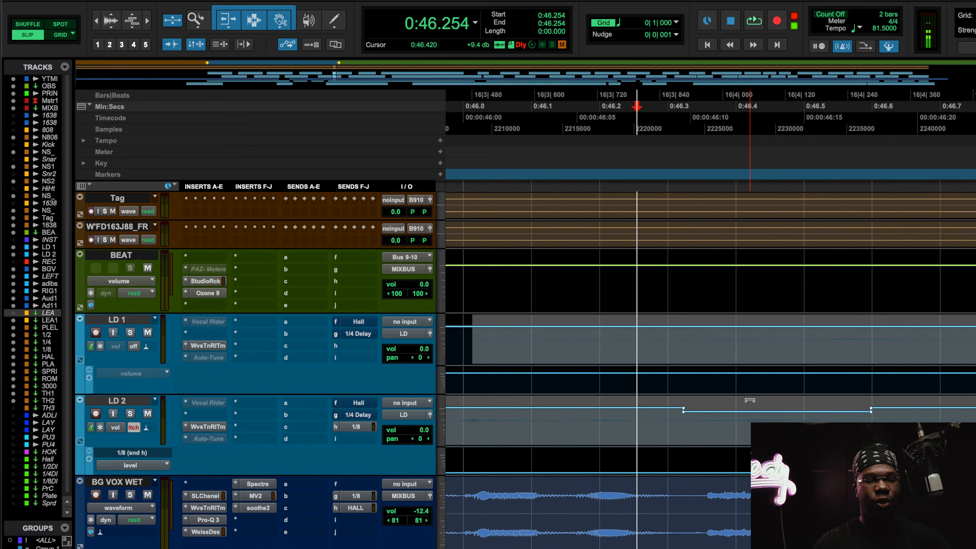
scroll(751, 403, "right", 1)
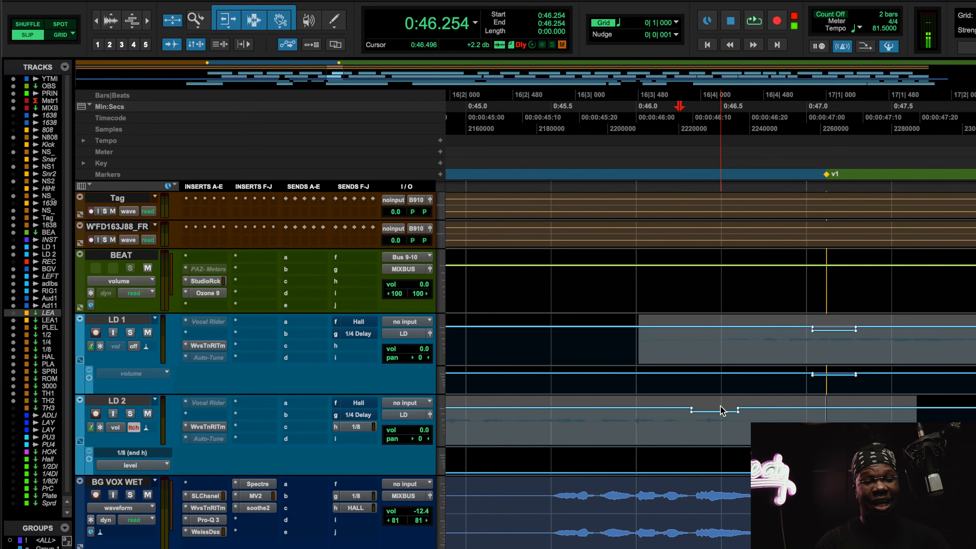
Step: Play the passage leading into the v1 marker from 0:45.563, muting and unmuting the BEAT track while listening
left_click(561, 107)
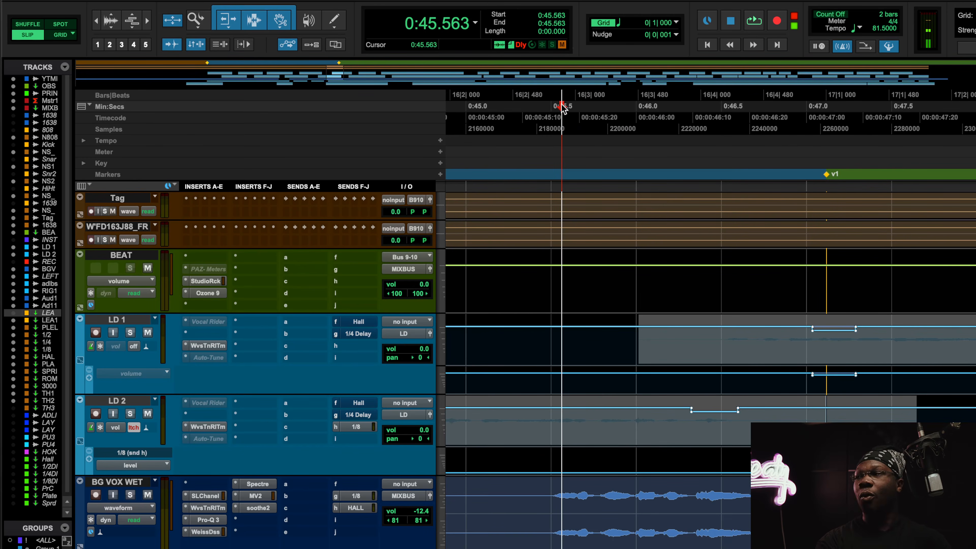
scroll(710, 355, "right", 3)
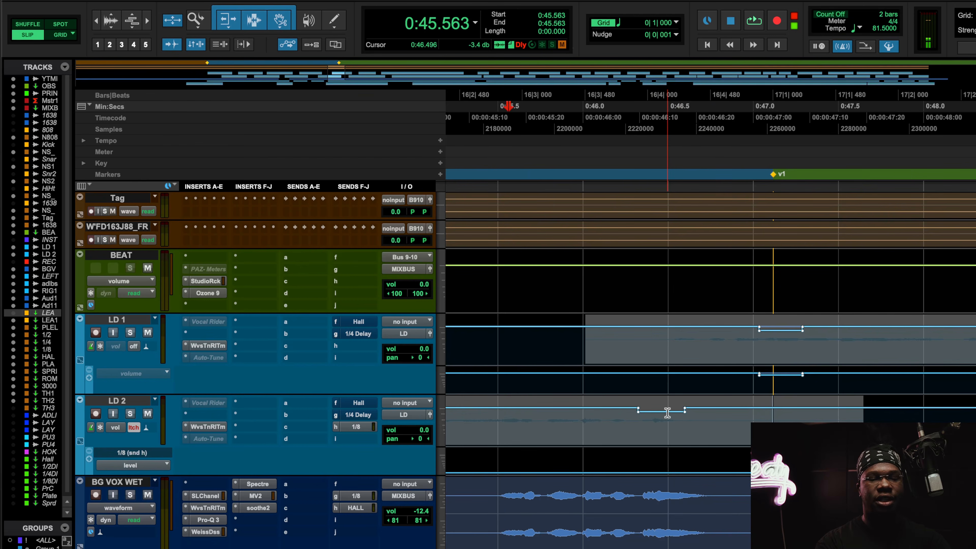
key("space")
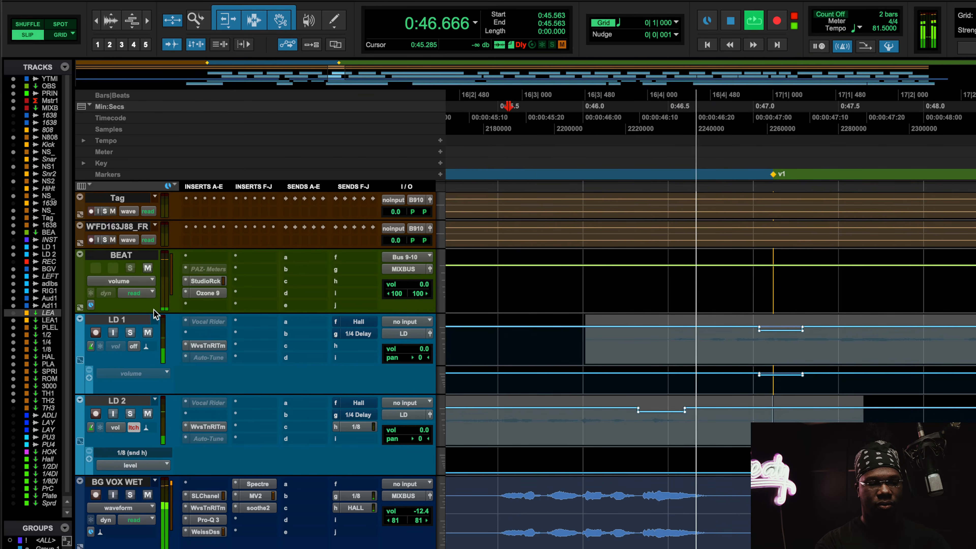
left_click(148, 268)
key("space")
key("space")
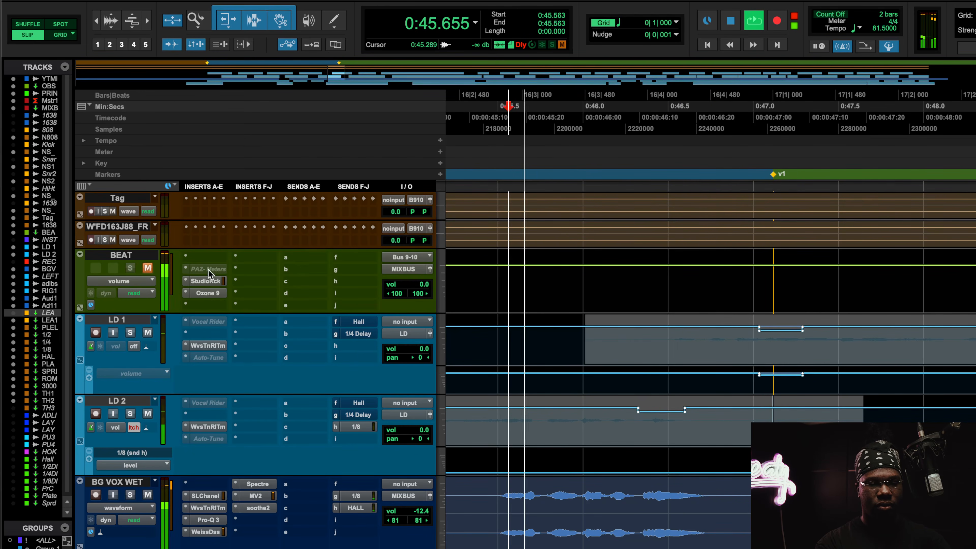
left_click(147, 267)
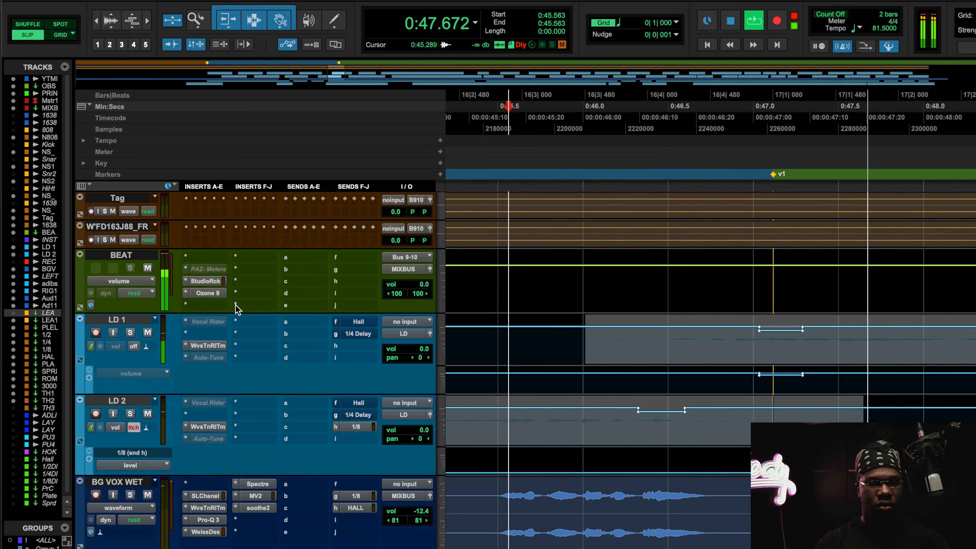
key("space")
key("space")
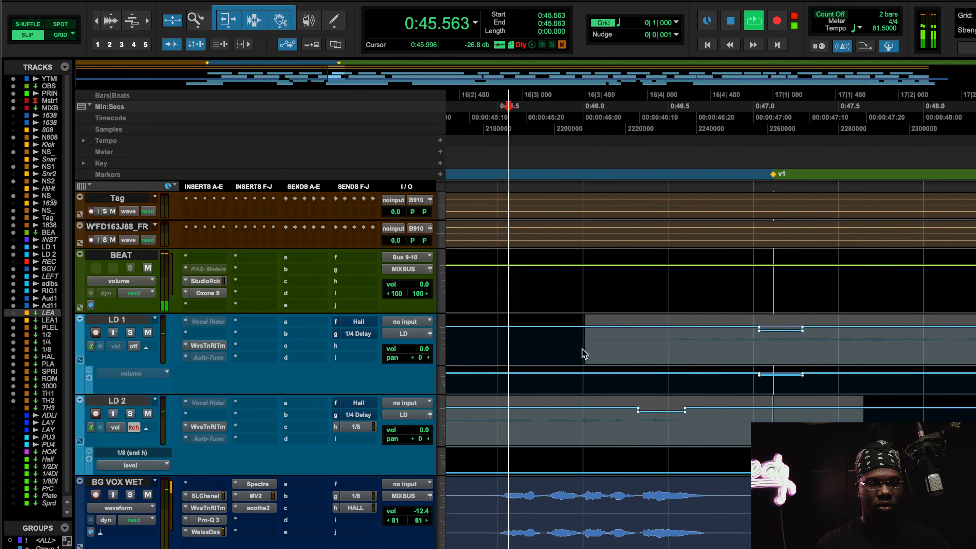
Step: Solo LD 1 and LD 2 and audition their phrases leading into the v1 marker
scroll(590, 392, "up", 15)
scroll(590, 392, "down", 17)
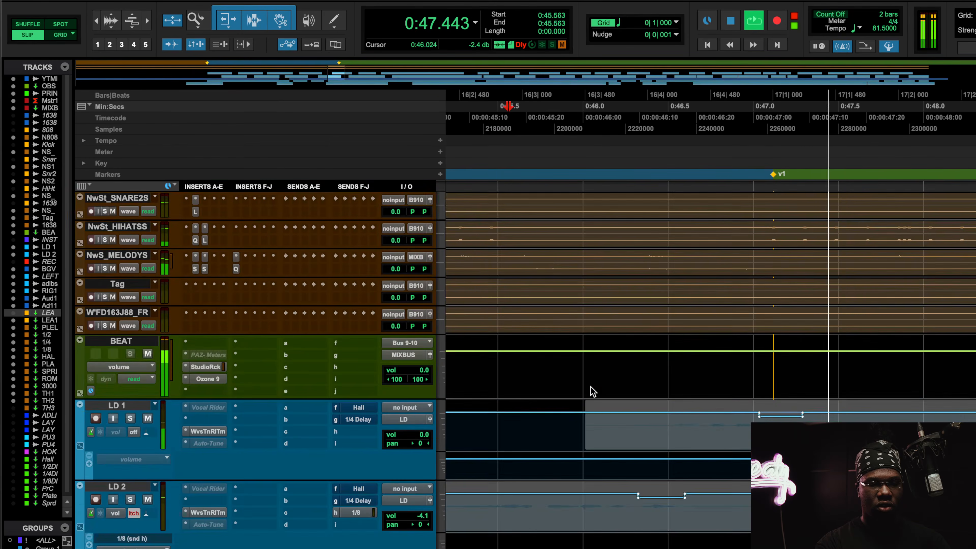
scroll(593, 391, "down", 3)
scroll(588, 389, "up", 3)
key("space")
left_click(130, 275)
key("space")
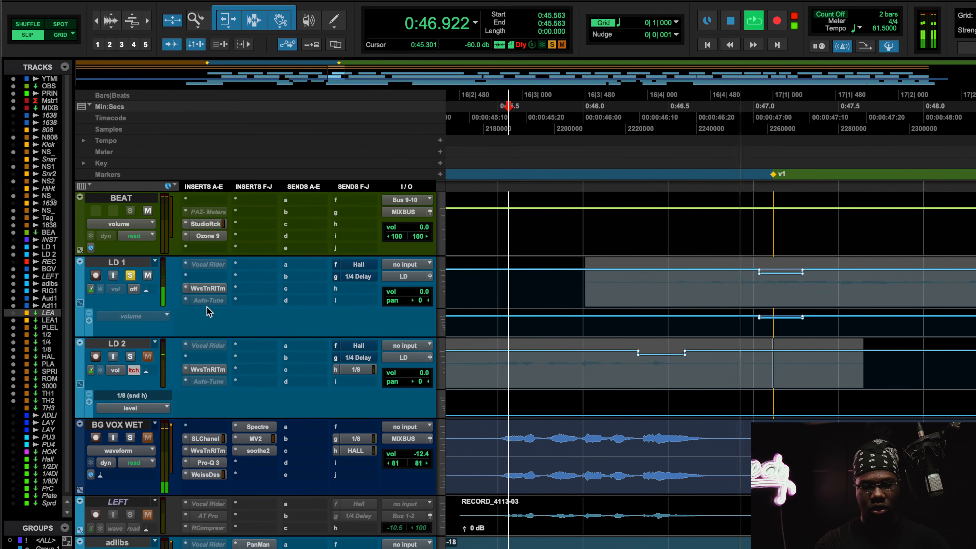
left_click(130, 357)
key("space")
key("space")
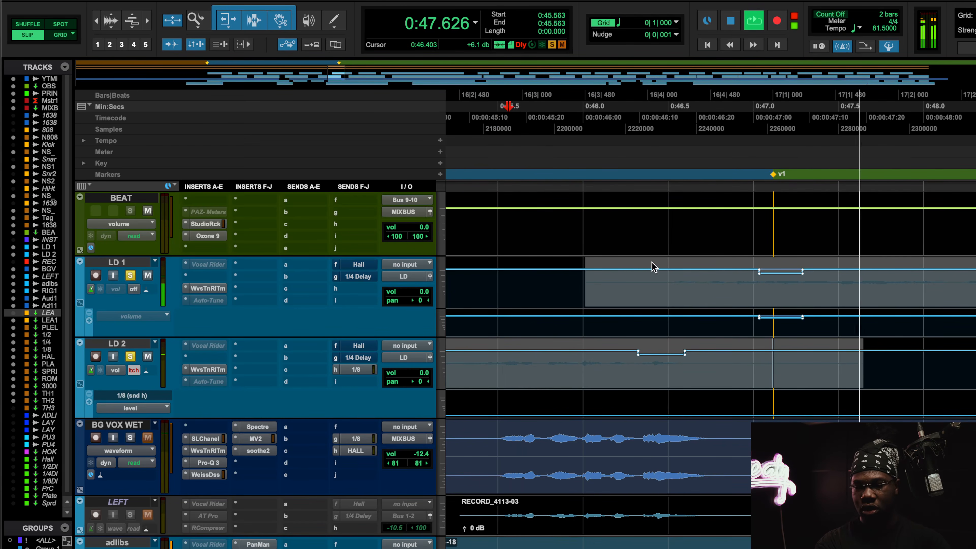
left_click(468, 107)
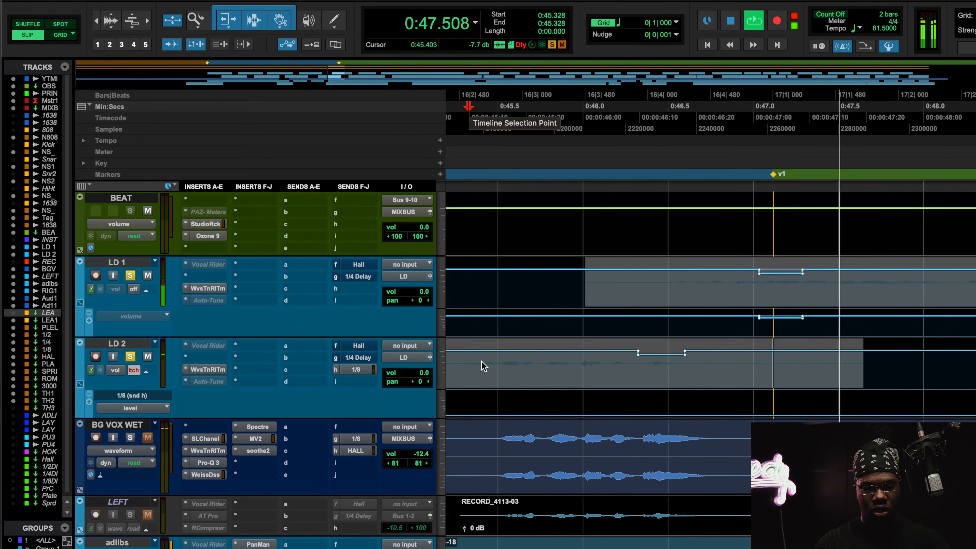
key("space")
Step: Set the automation mode of both LD 2 and LD 1 to read
left_click(134, 370)
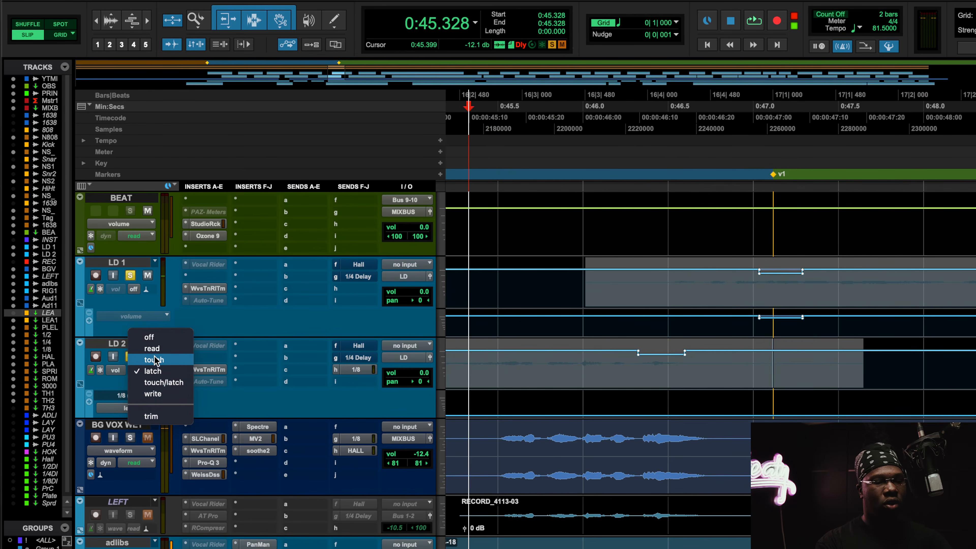
left_click(152, 348)
left_click(134, 288)
left_click(145, 304)
Step: Audition the soloed LD 1 and LD 2 around the v1 marker, starting from 0:45.485, 0:44.637 and 0:43.278
left_click(497, 107)
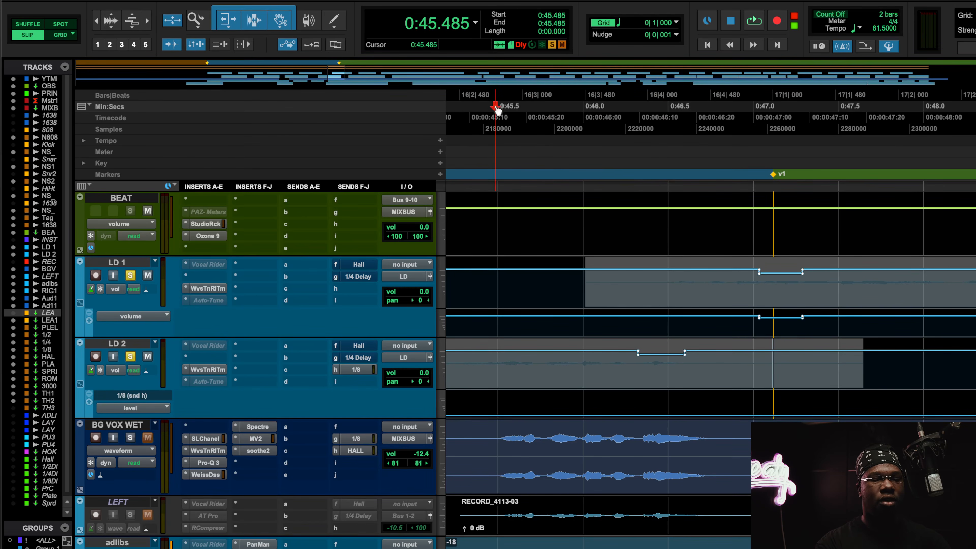
key("space")
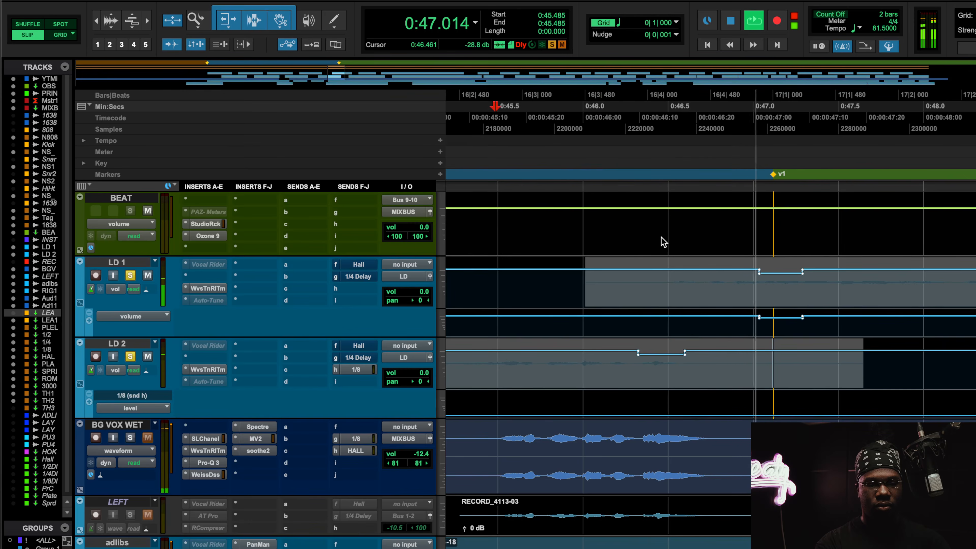
key("r")
key("space")
left_click(535, 123)
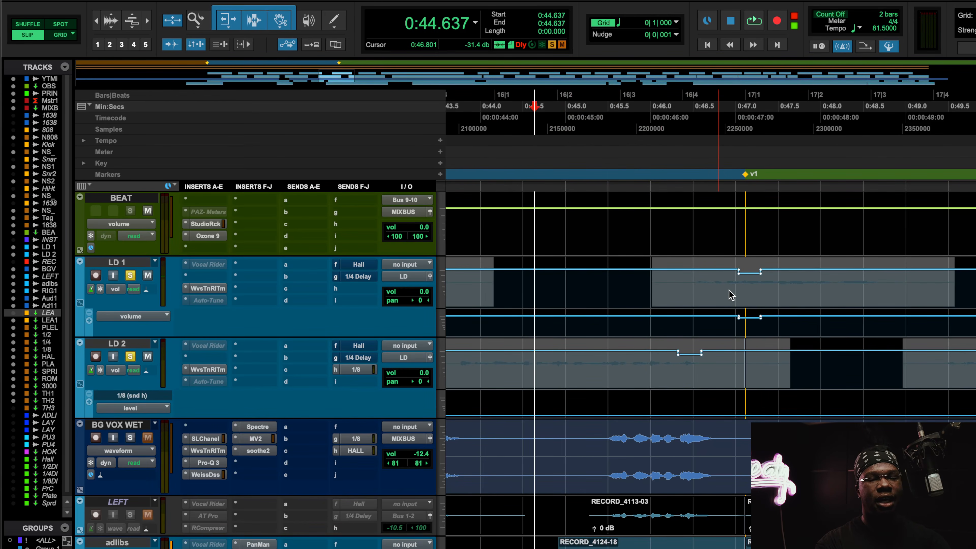
key("space")
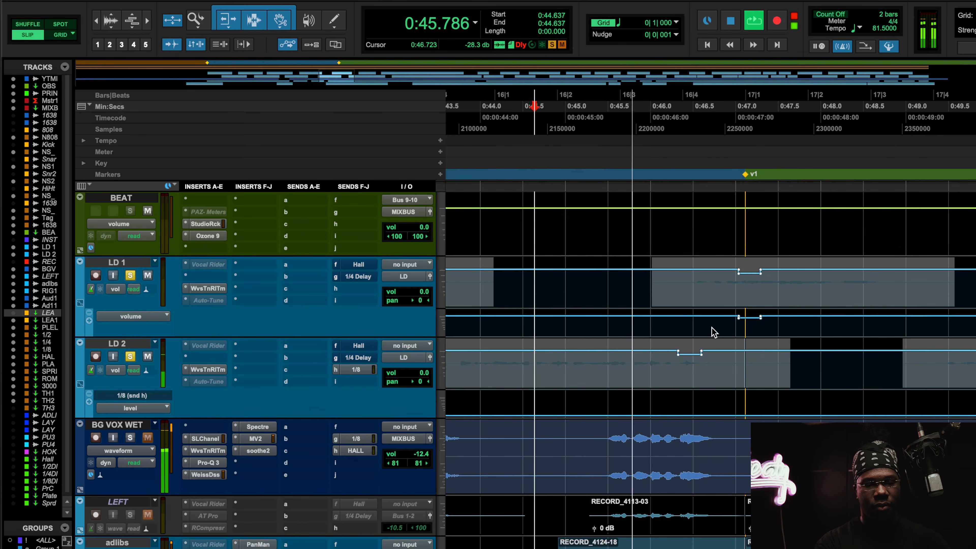
key("r")
left_click(596, 107)
left_click(567, 110)
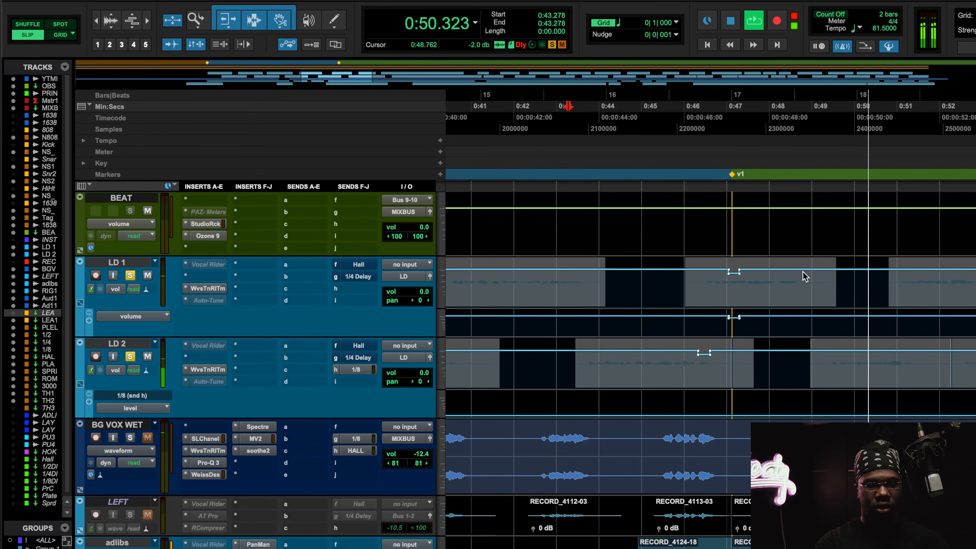
Step: Stop playback and take LD 2 and LD 1 out of solo
key("space")
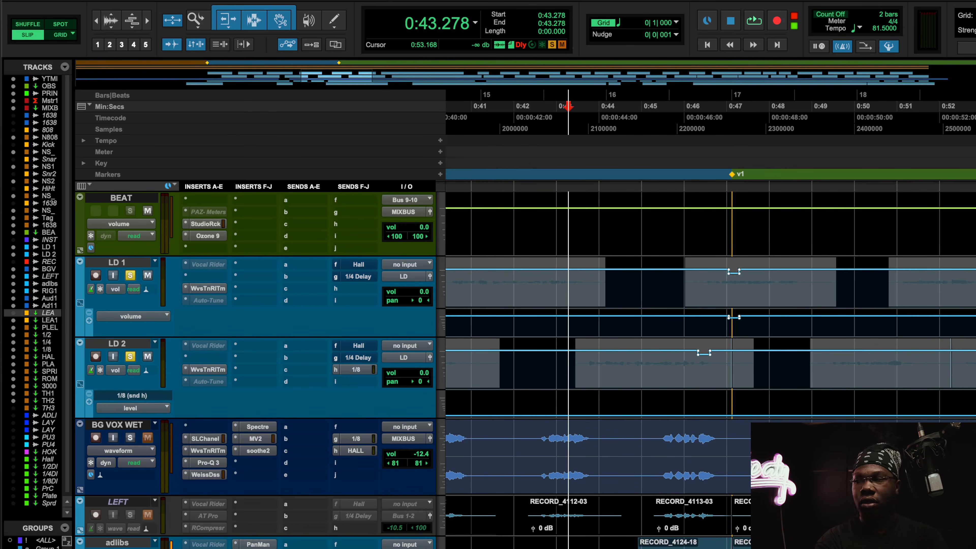
left_click(130, 357)
left_click(130, 275)
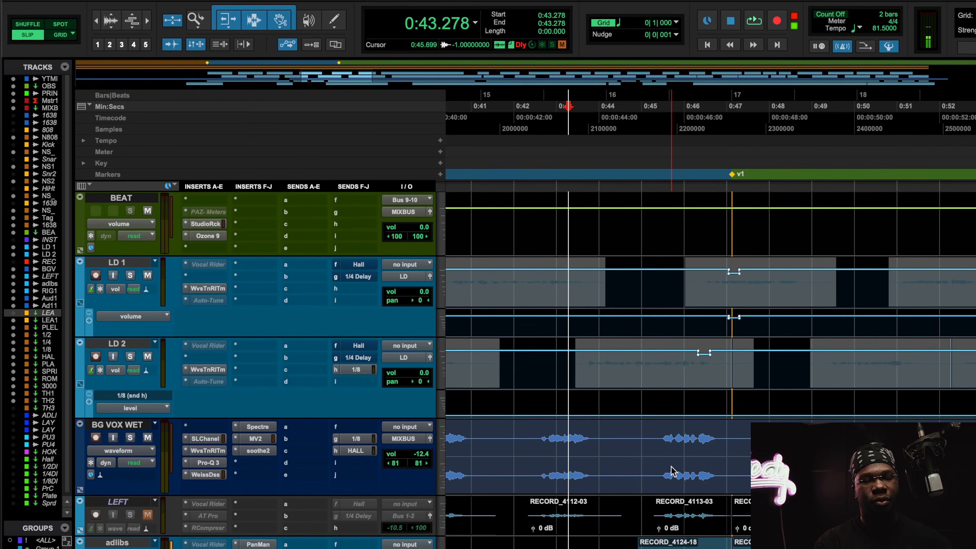
Step: Open NLS Buss inside LEAD.dup1's StudioRack and switch its studio model to Nevo
scroll(671, 467, "down", 15)
scroll(671, 467, "up", 8)
scroll(671, 465, "down", 5)
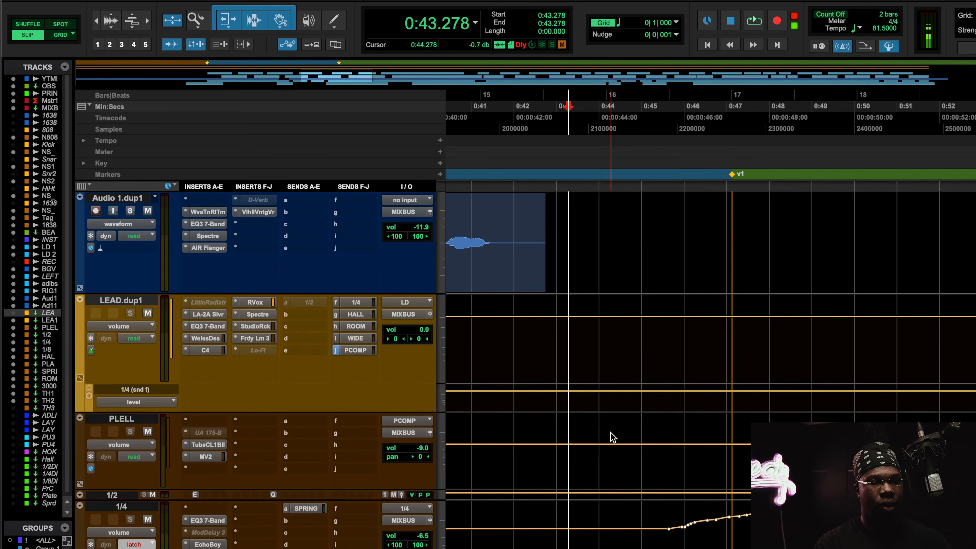
left_click(266, 326)
left_click(402, 320)
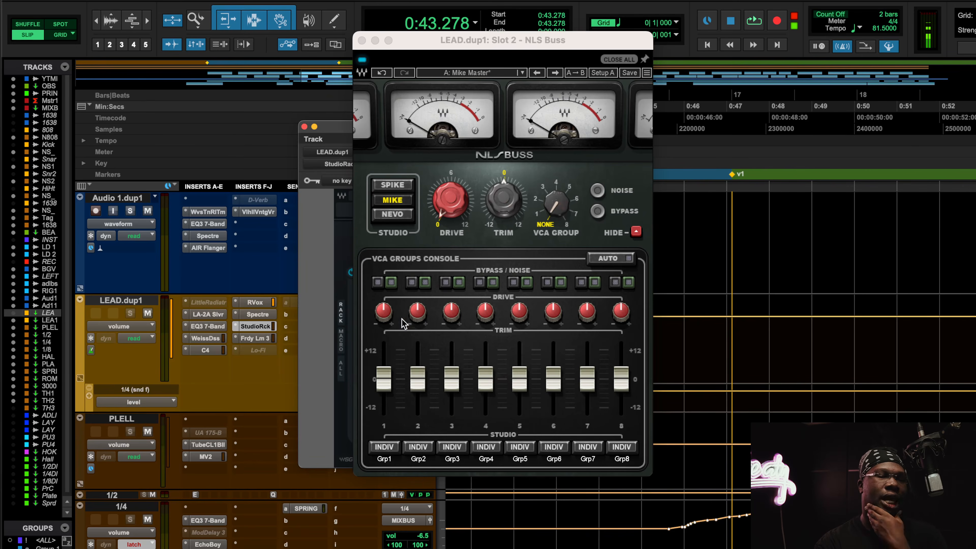
left_click(402, 216)
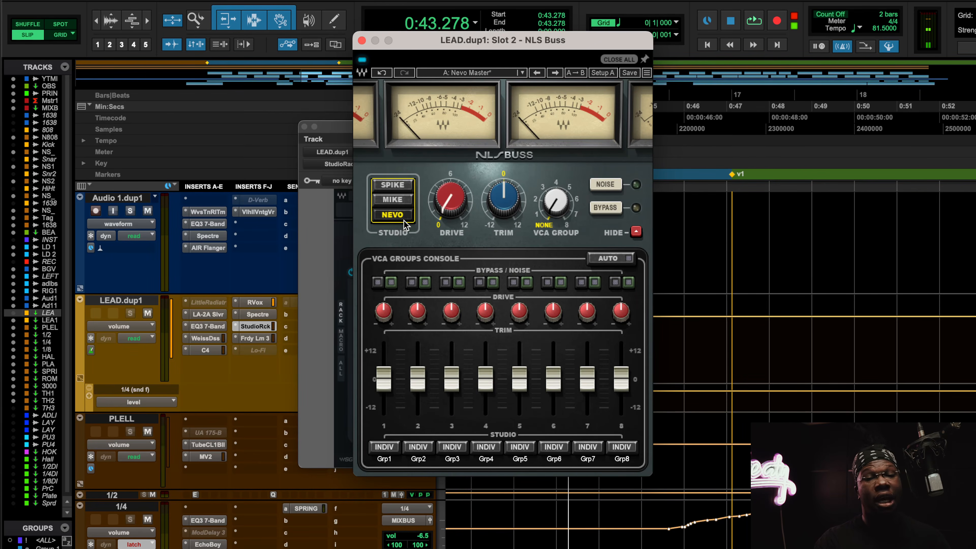
Step: Play from 0:44.590 and compare the lead vocal bus with NLS Buss switched off and on
left_click(683, 112)
key("r")
left_click(671, 109)
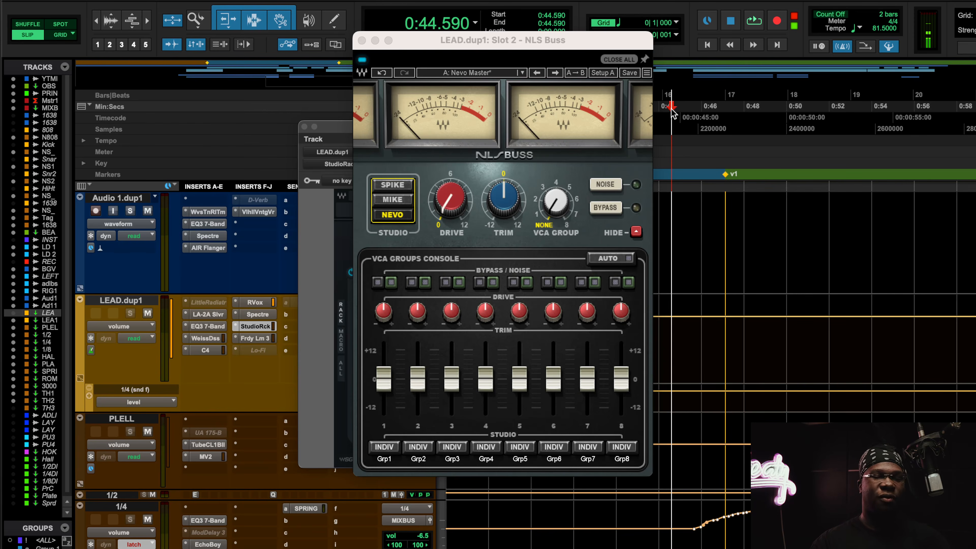
key("space")
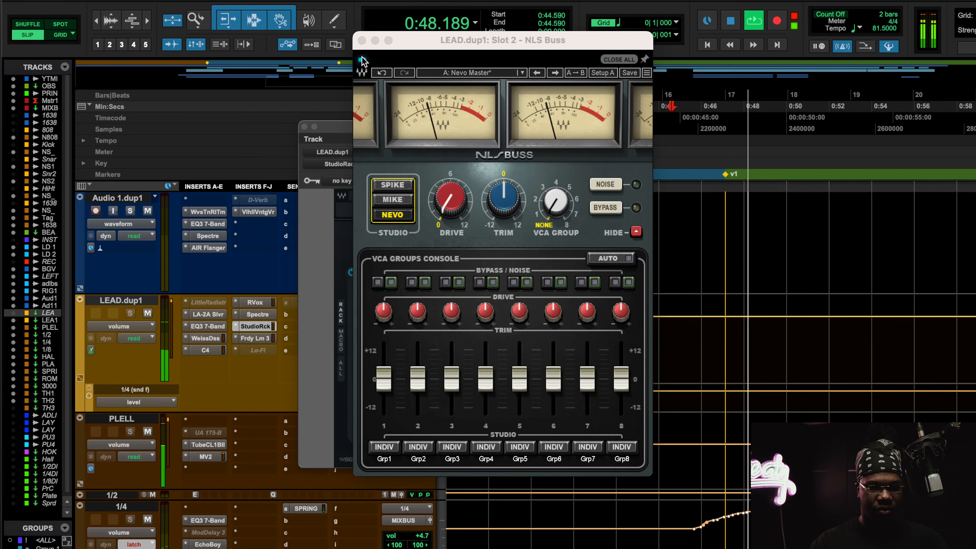
left_click(362, 64)
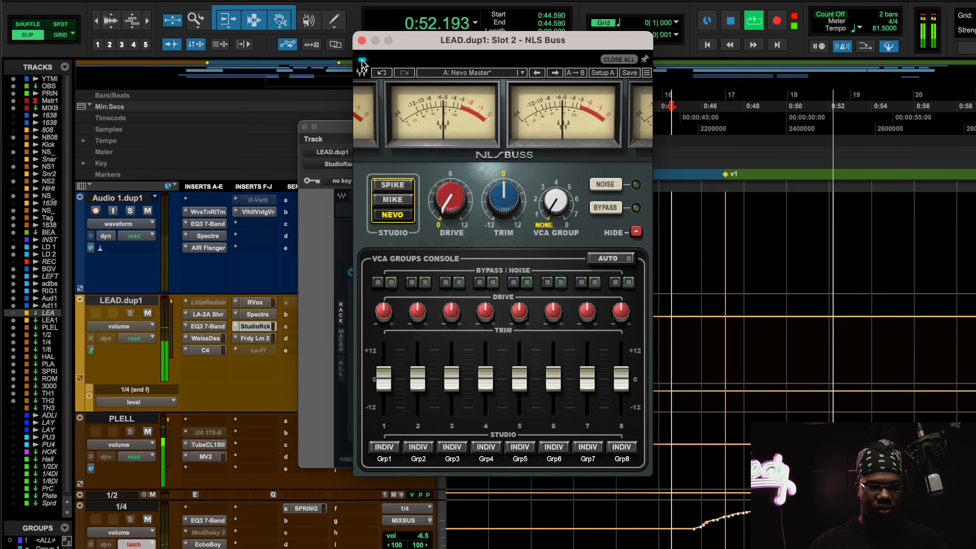
Step: Audition the Mike studio model in NLS Buss against Nevo during playback, leave Nevo selected, and stop playback
key("r")
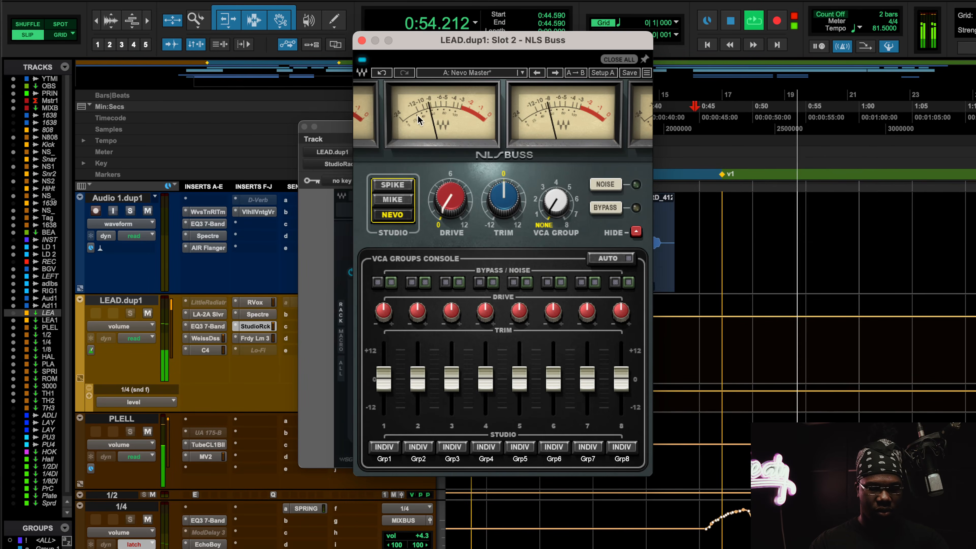
left_click(394, 200)
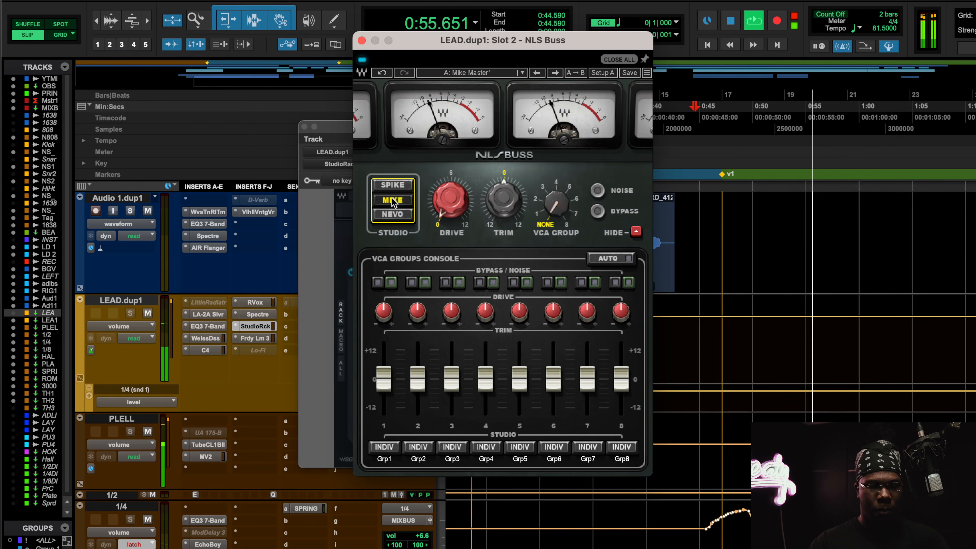
left_click(410, 214)
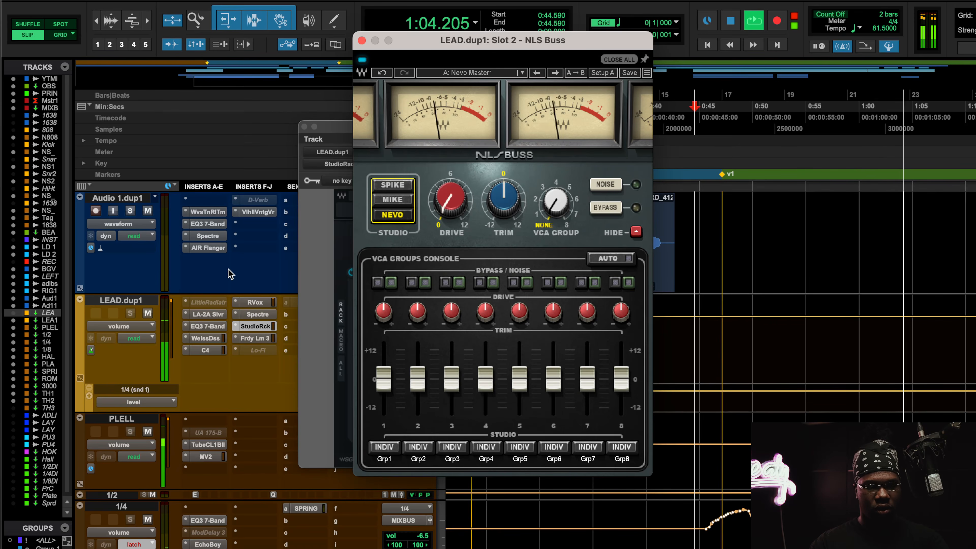
key("r")
scroll(219, 274, "up", 10)
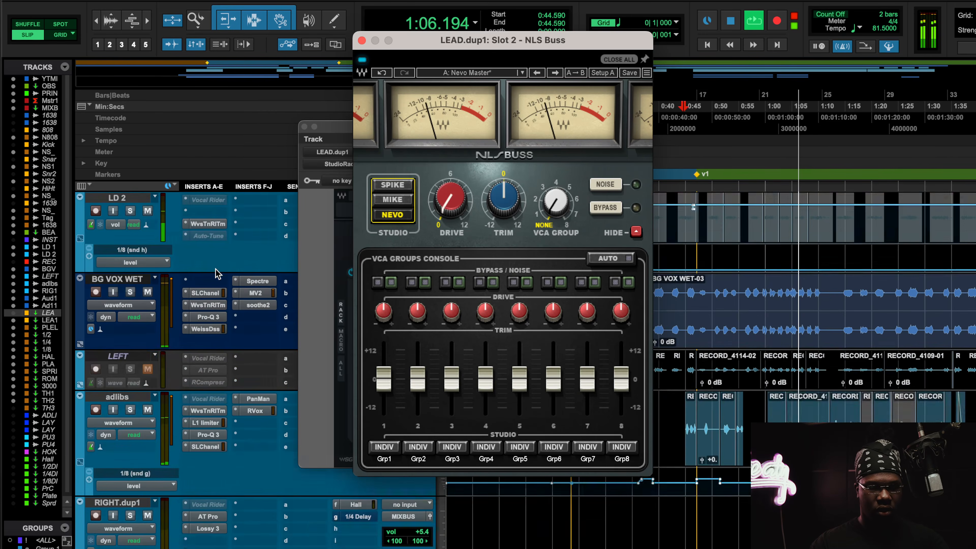
scroll(219, 273, "up", 3)
key("space")
scroll(234, 303, "down", 10)
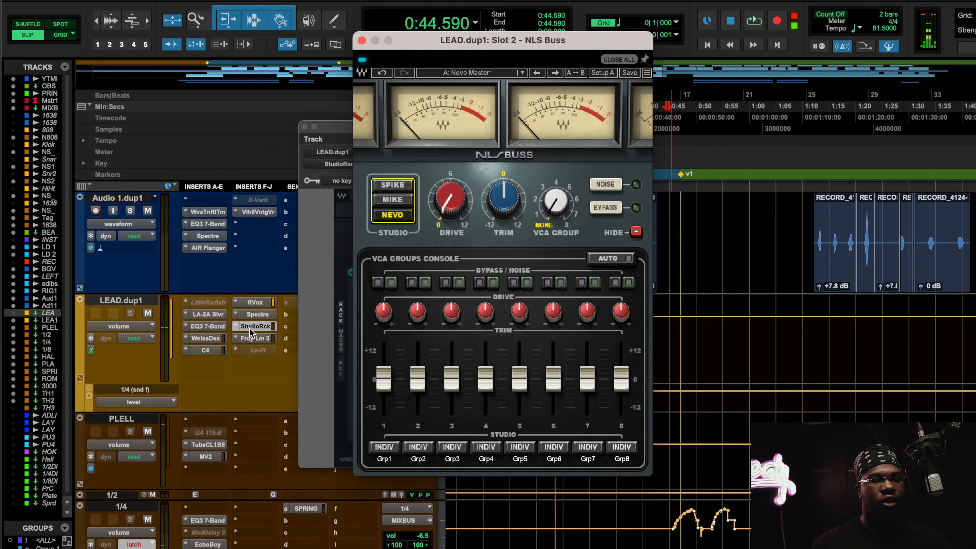
Step: Open the Faraday Limiter on LEAD.dup1 and play from 0:44.590, comparing the vocal bus with the limiter bypassed and active
left_click(253, 339)
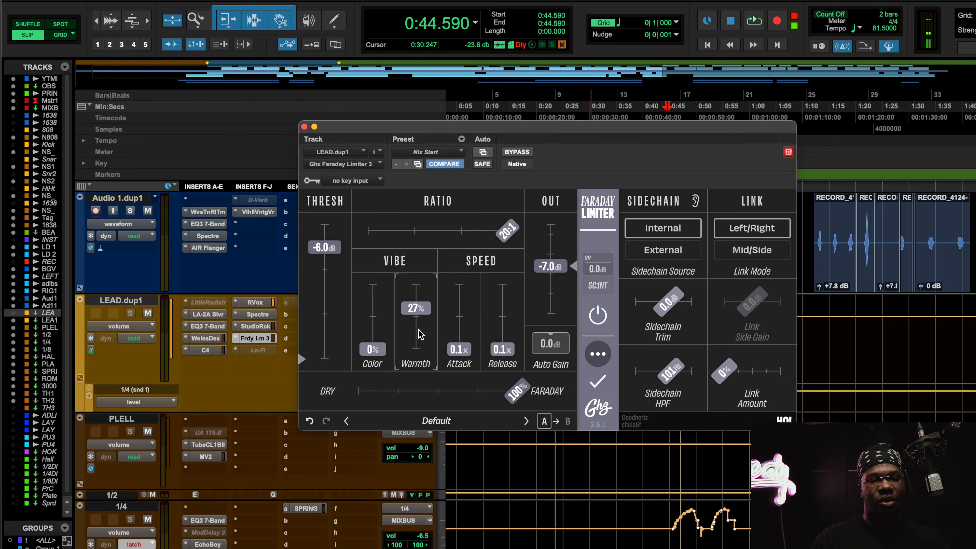
key("space")
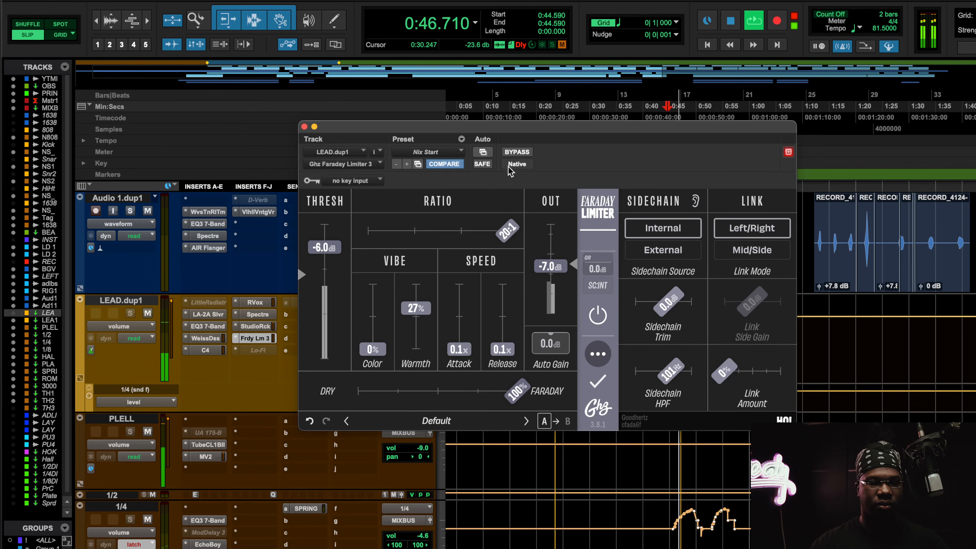
left_click(515, 153)
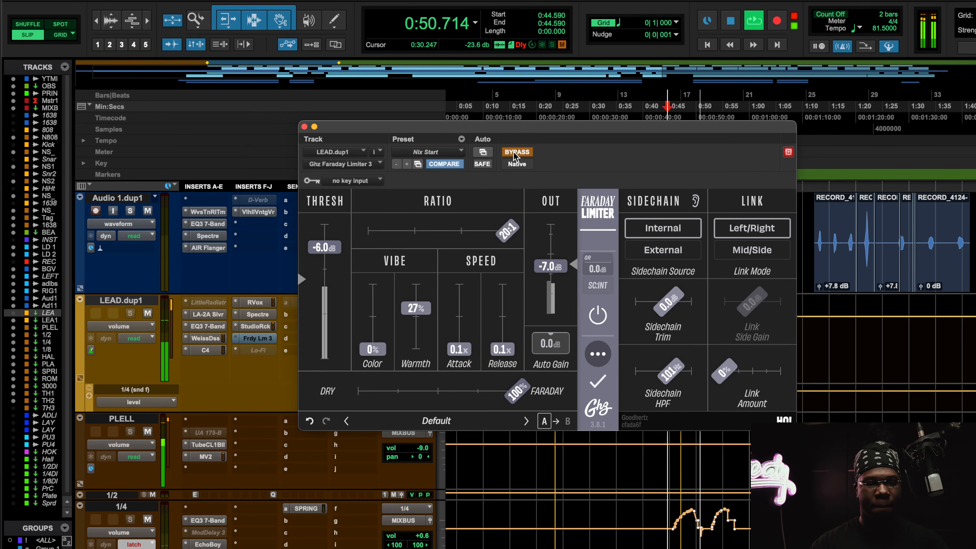
left_click(515, 153)
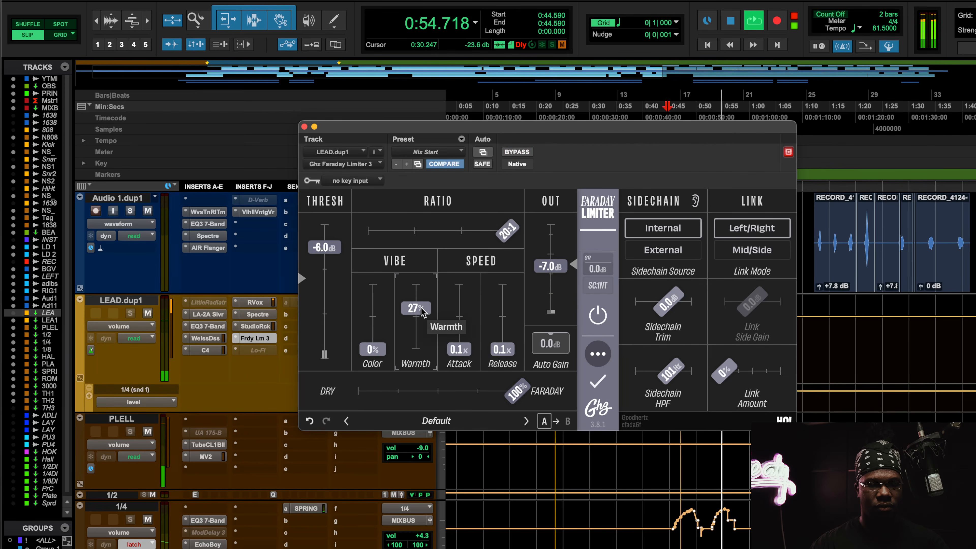
Step: Set the Faraday Limiter's Warmth to 20%, compare the limiter switched off and on, and stop playback
mouse_move(417, 309)
left_mouse_down()
mouse_move(440, 242)
mouse_move(413, 372)
mouse_move(431, 313)
left_mouse_up()
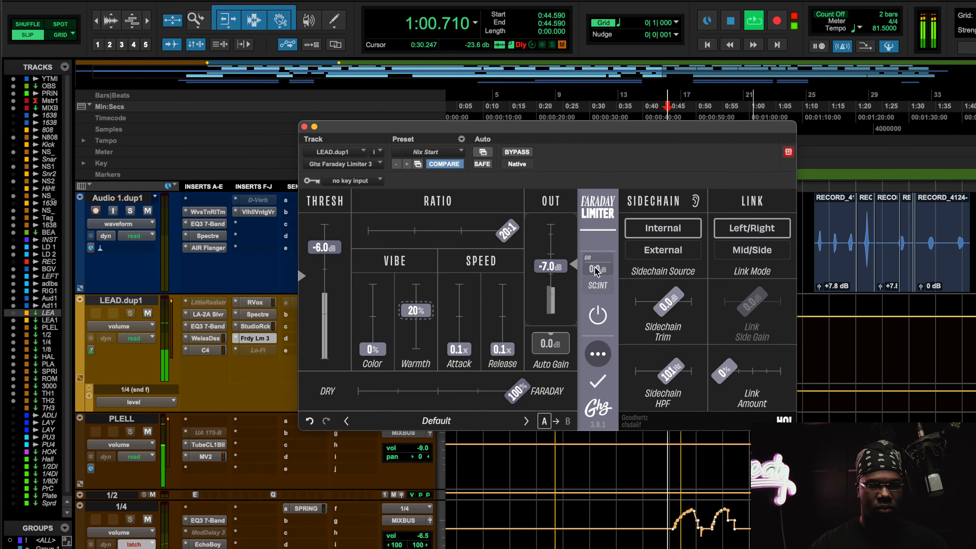
left_click(606, 316)
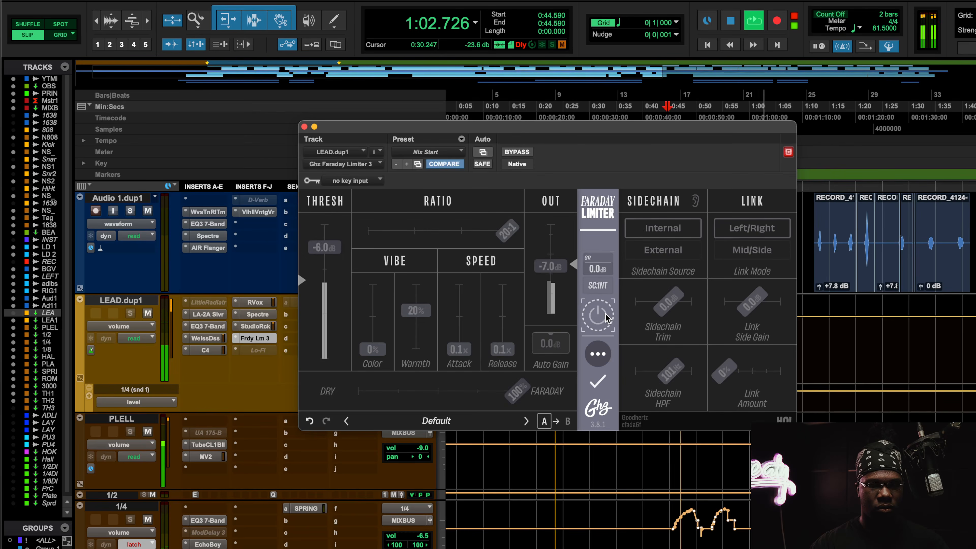
left_click(605, 316)
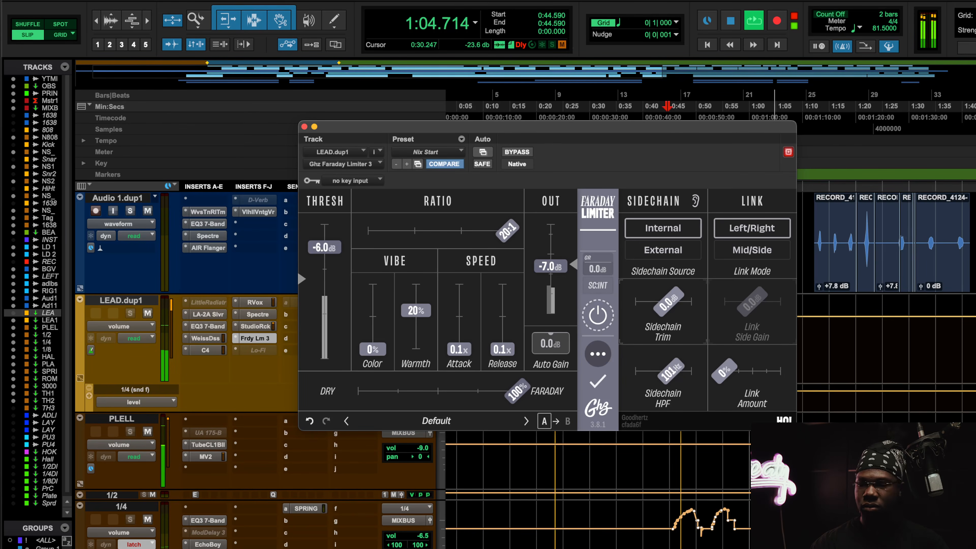
key("space")
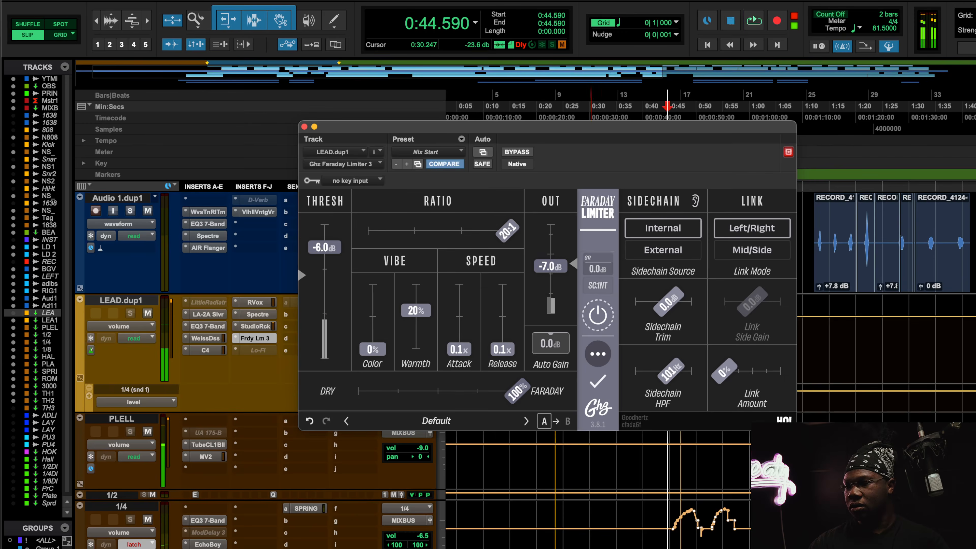